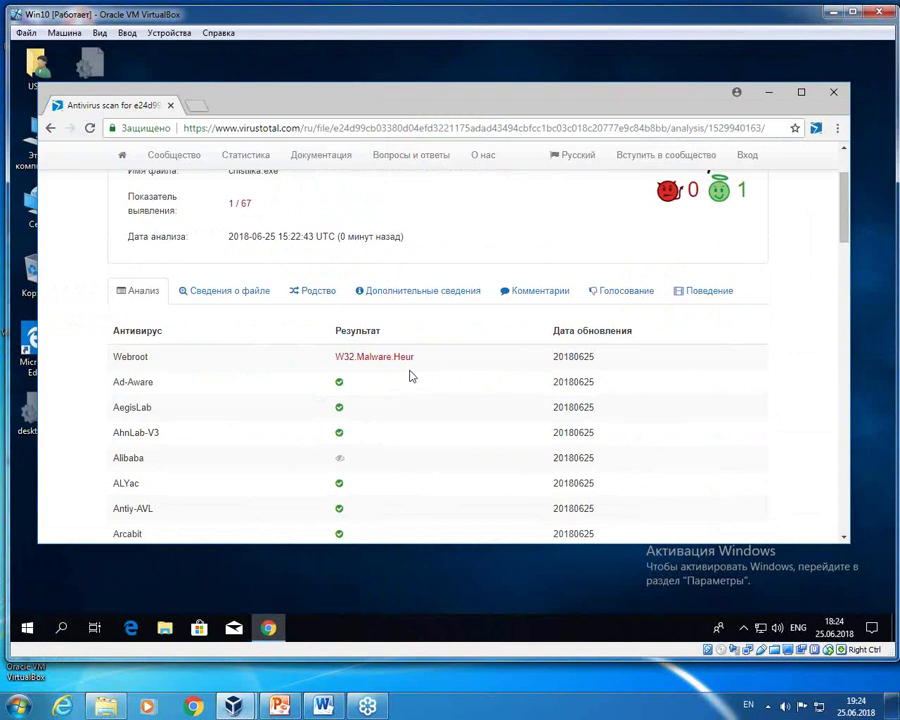
Step: Search Google in a new tab for Webroot's detection name W32.Malware.Heur copied from the scan report, and close the browser
drag(422, 362, 334, 357)
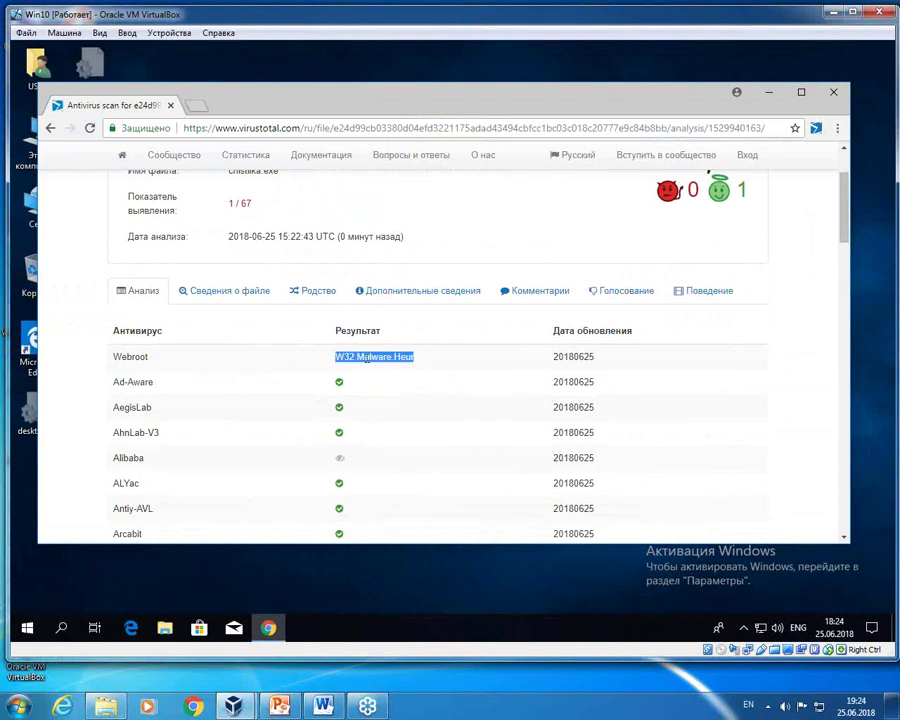
right_click(371, 359)
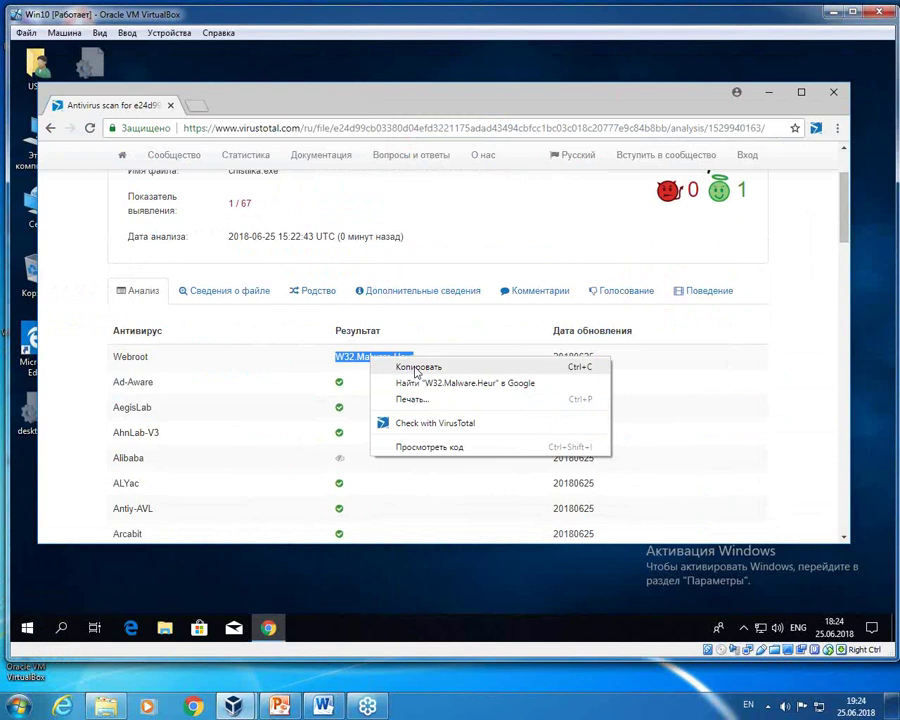
click(412, 368)
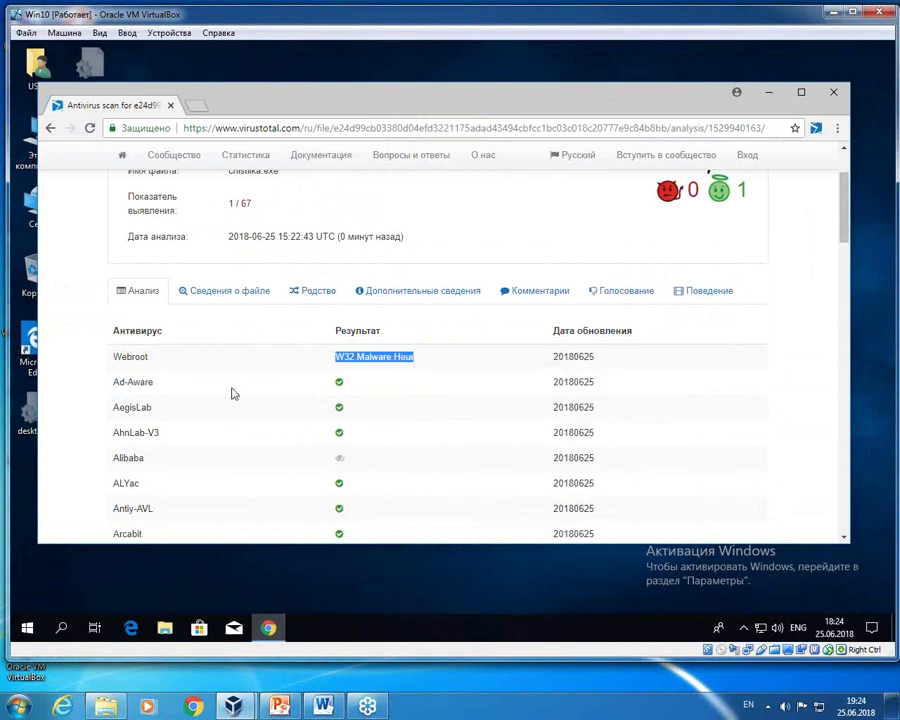
click(199, 108)
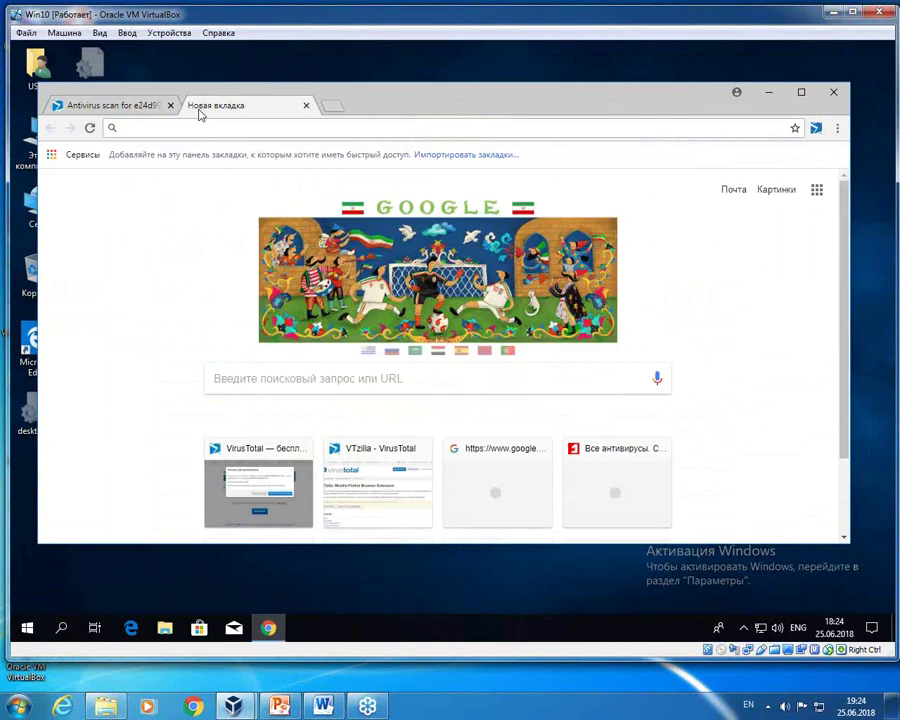
click(277, 382)
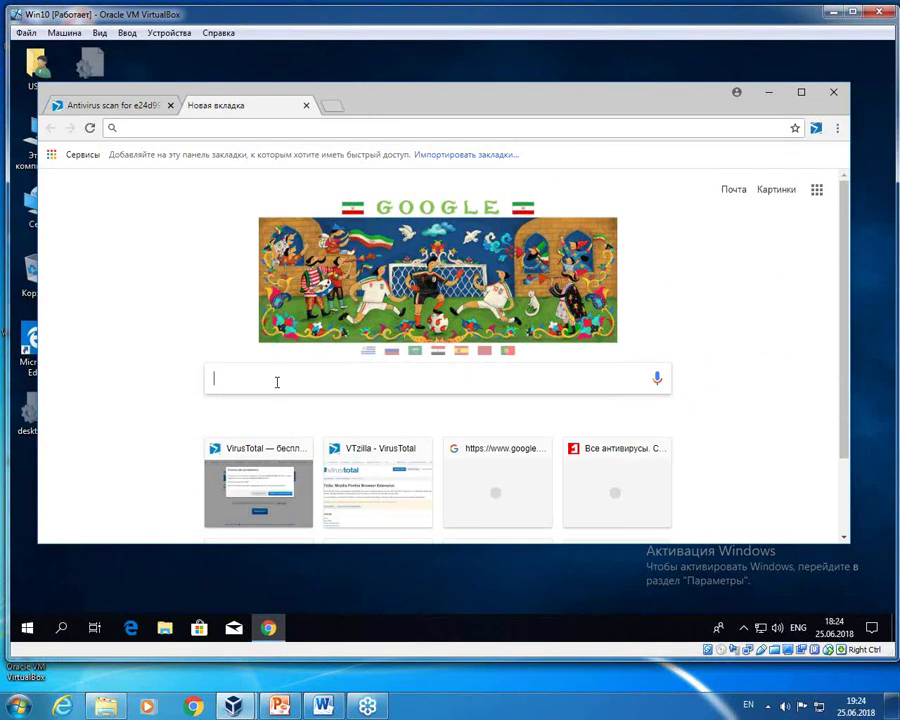
right_click(255, 386)
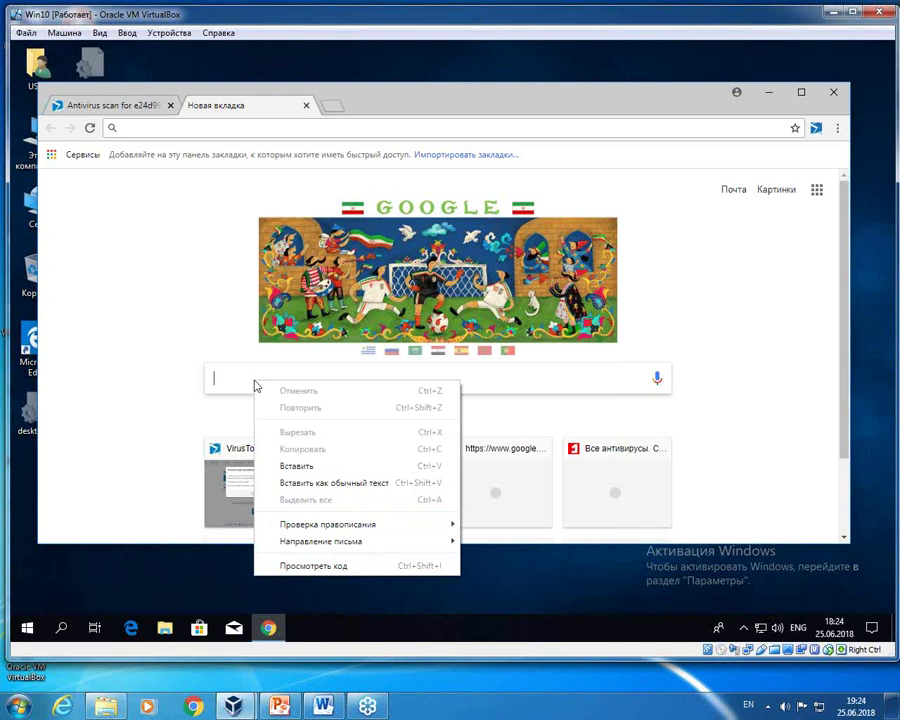
click(292, 466)
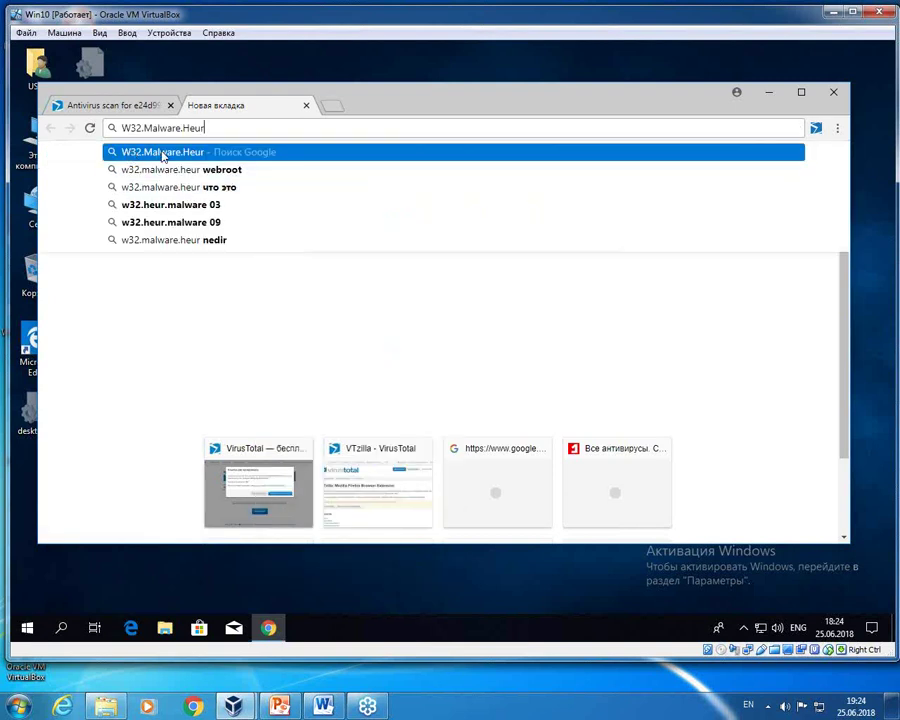
click(165, 152)
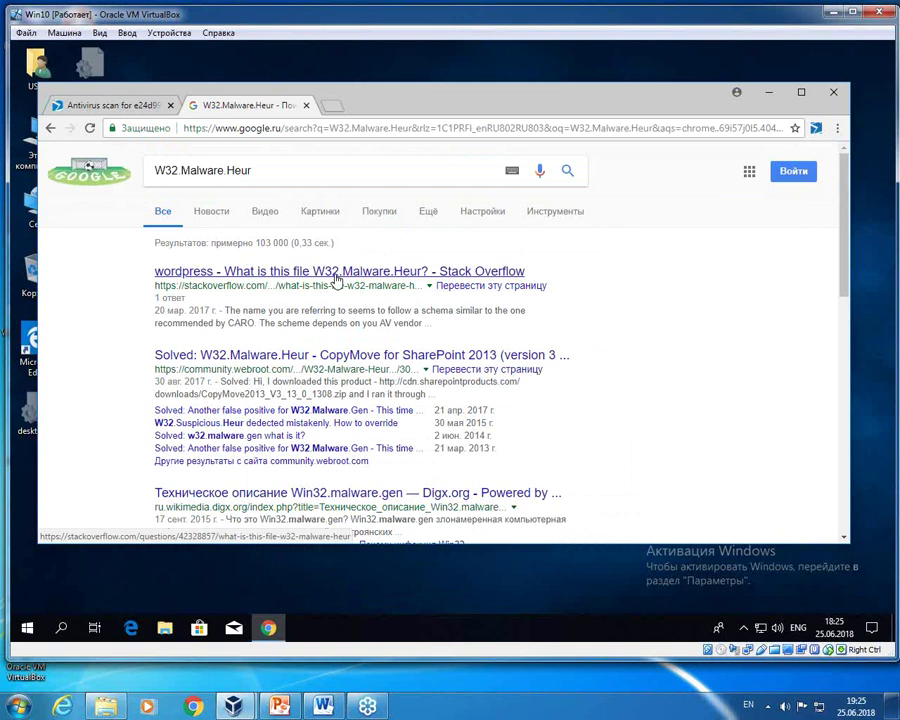
click(835, 95)
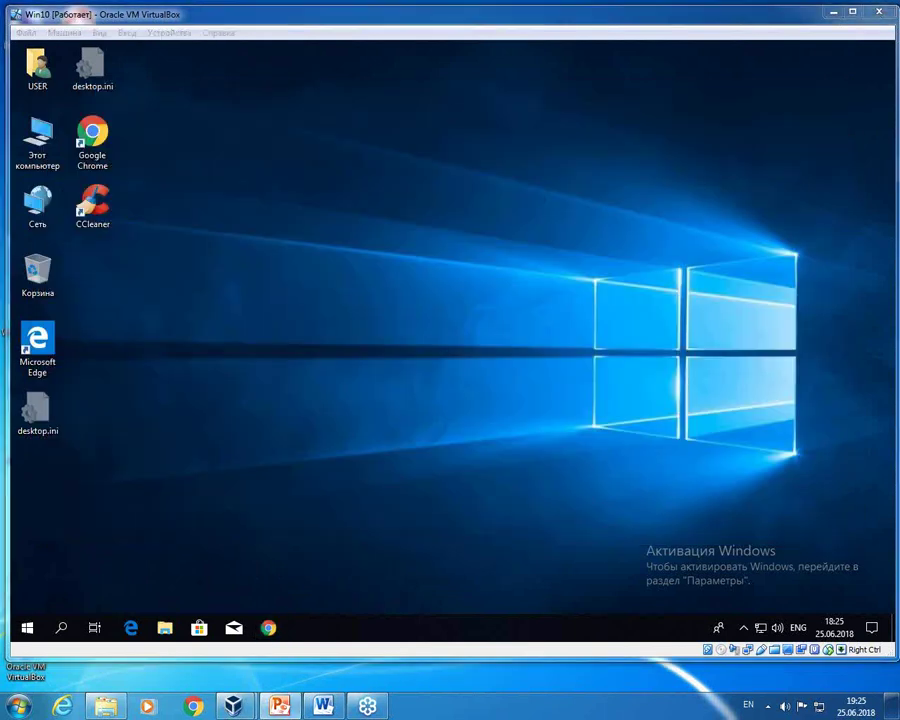
Step: Switch to the PowerPoint presentation, show slide 15 about checking a site for viruses, and minimize the presentation
key(alt+Tab)
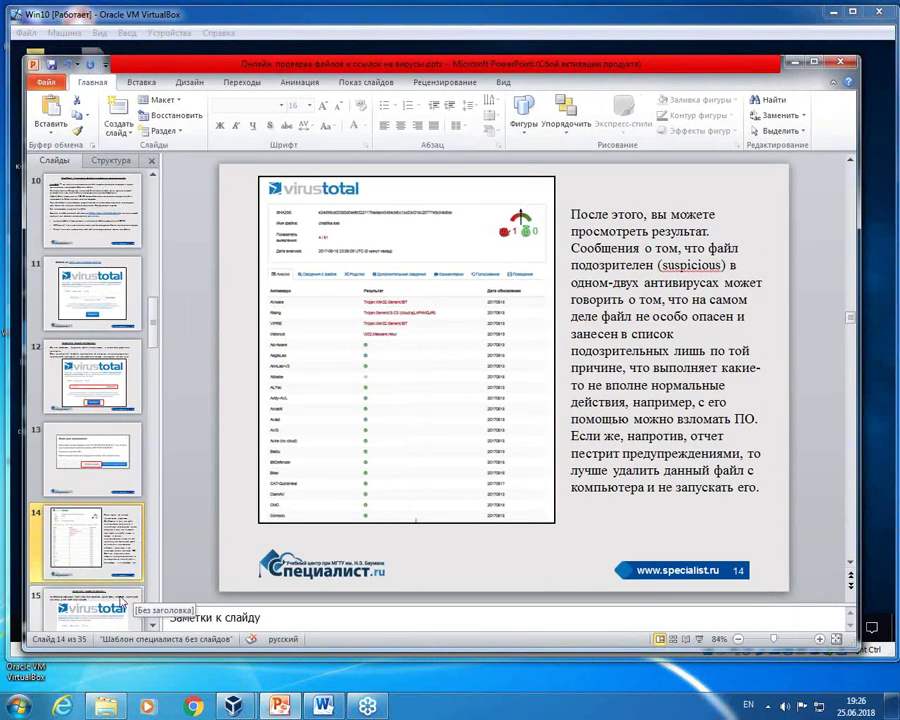
click(86, 612)
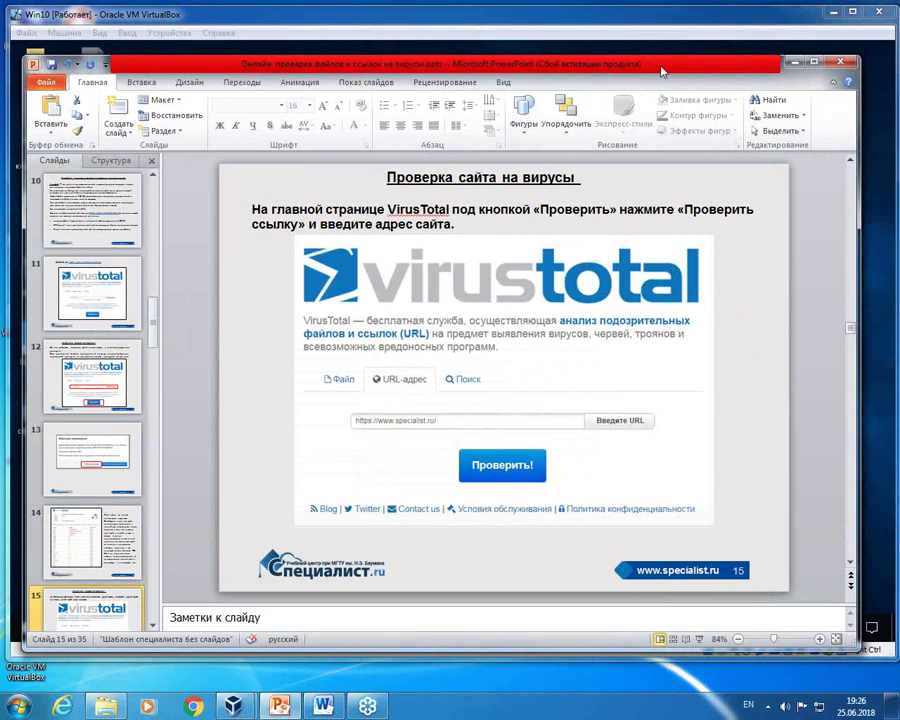
click(795, 62)
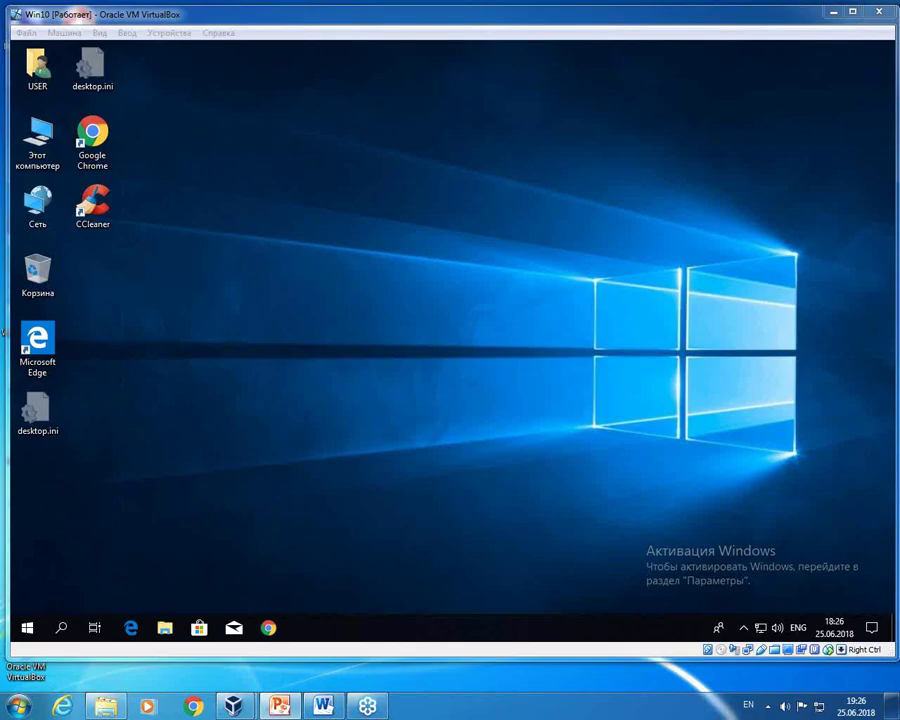
click(270, 630)
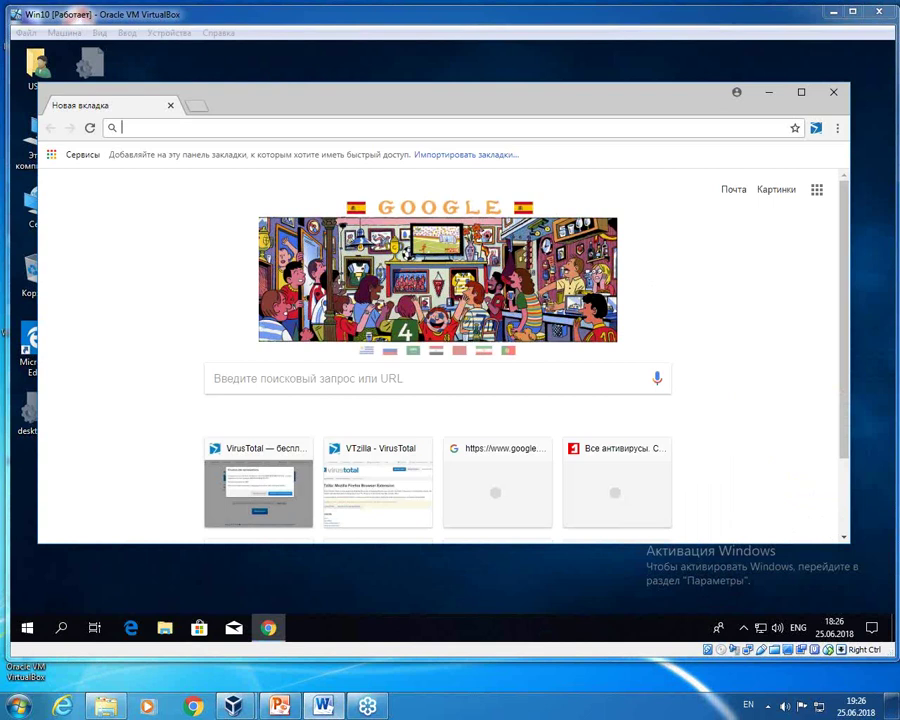
click(141, 126)
right_click(141, 130)
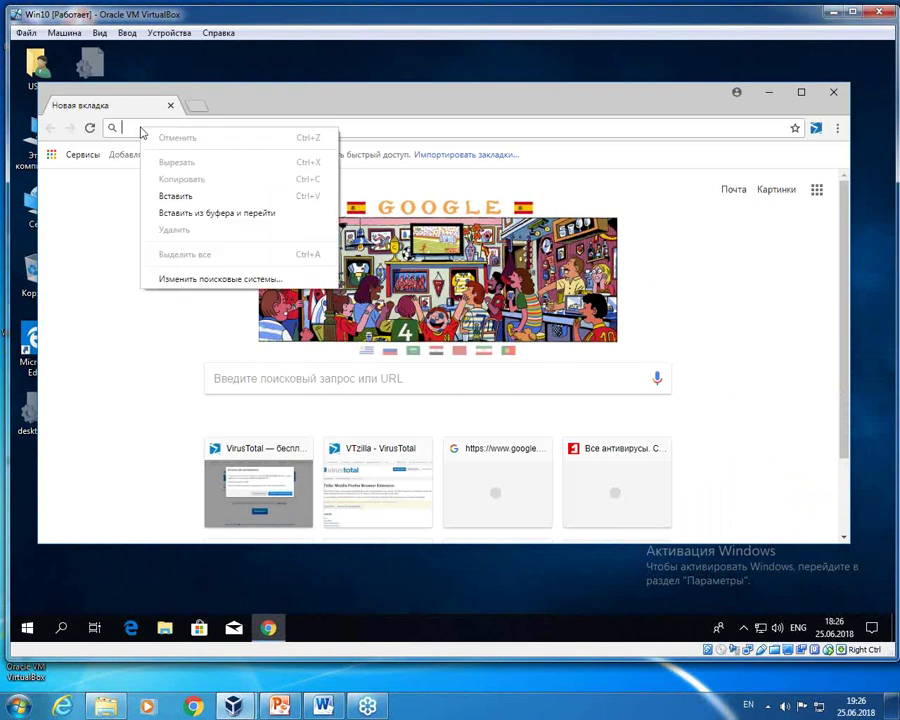
click(176, 196)
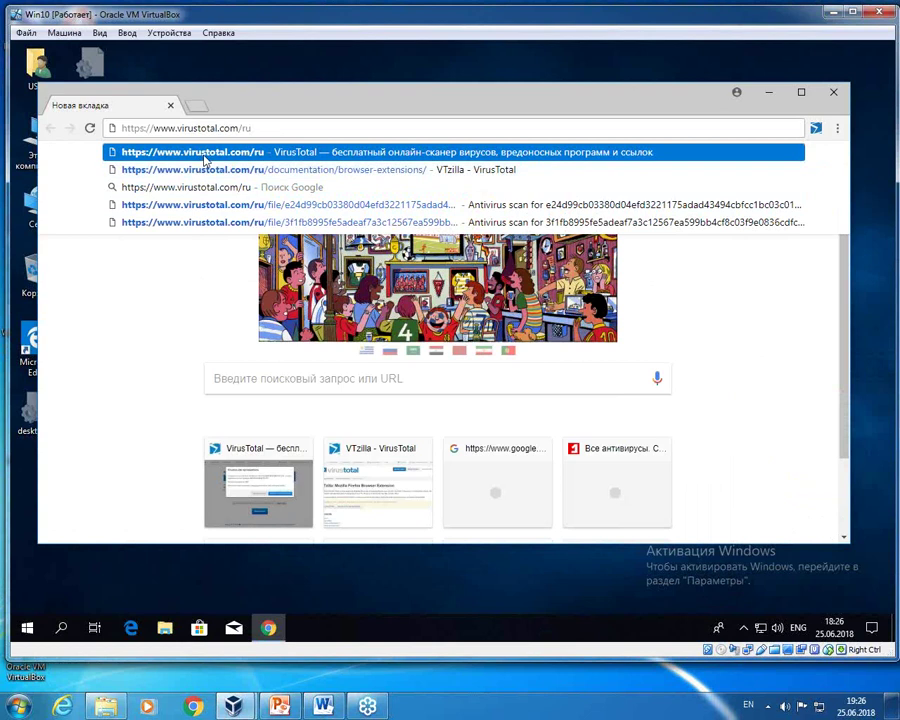
click(207, 154)
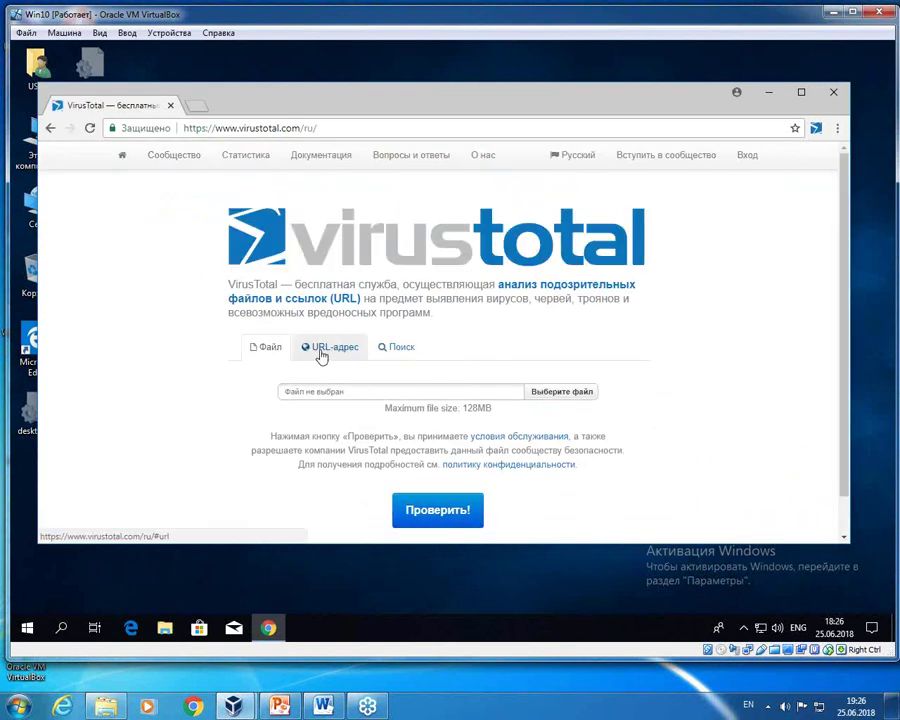
click(332, 350)
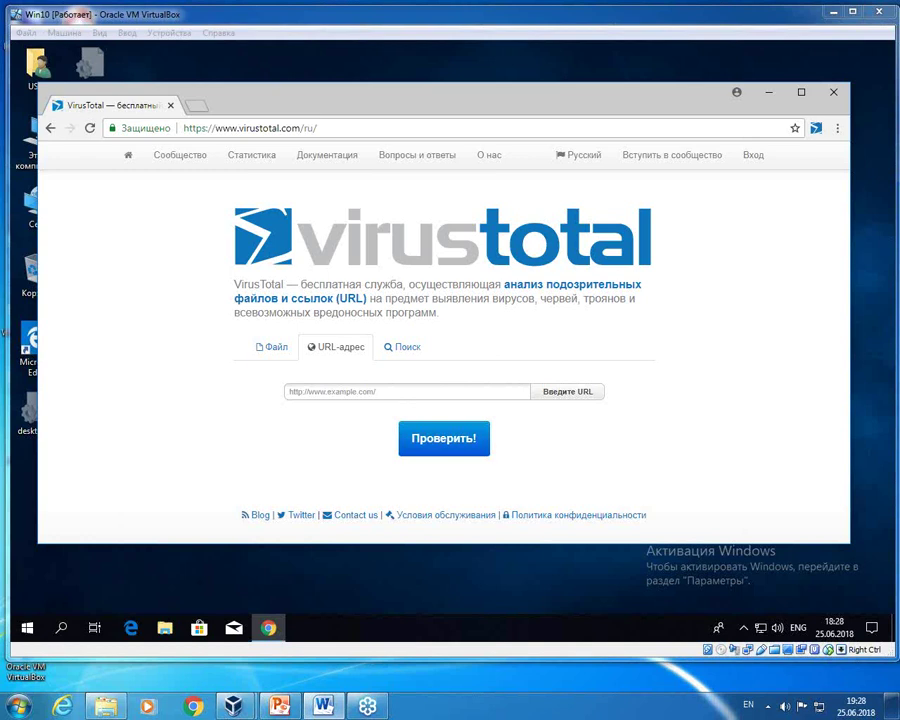
click(197, 105)
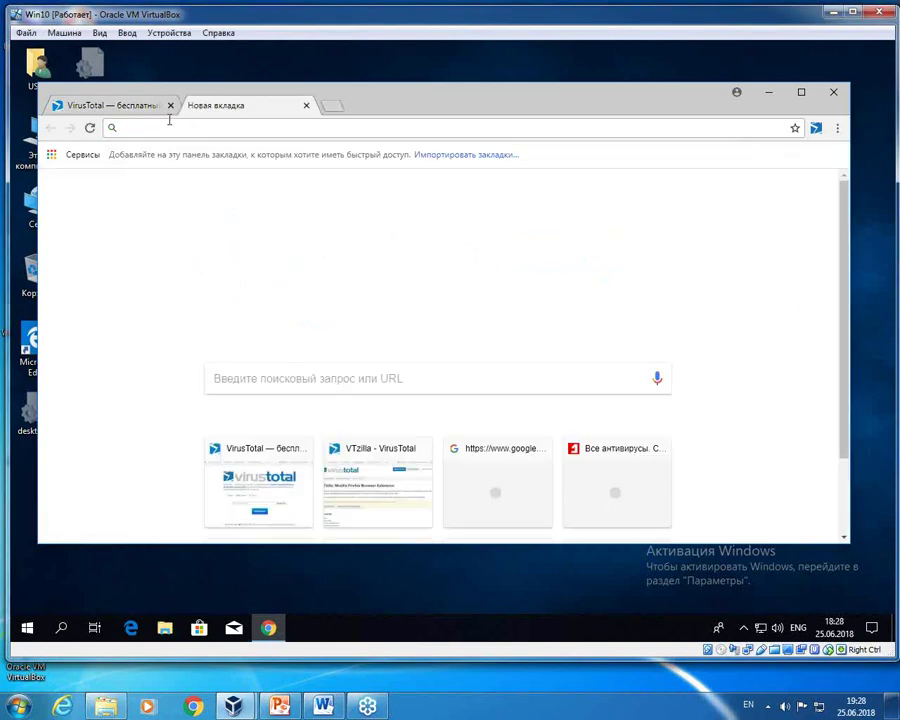
right_click(164, 128)
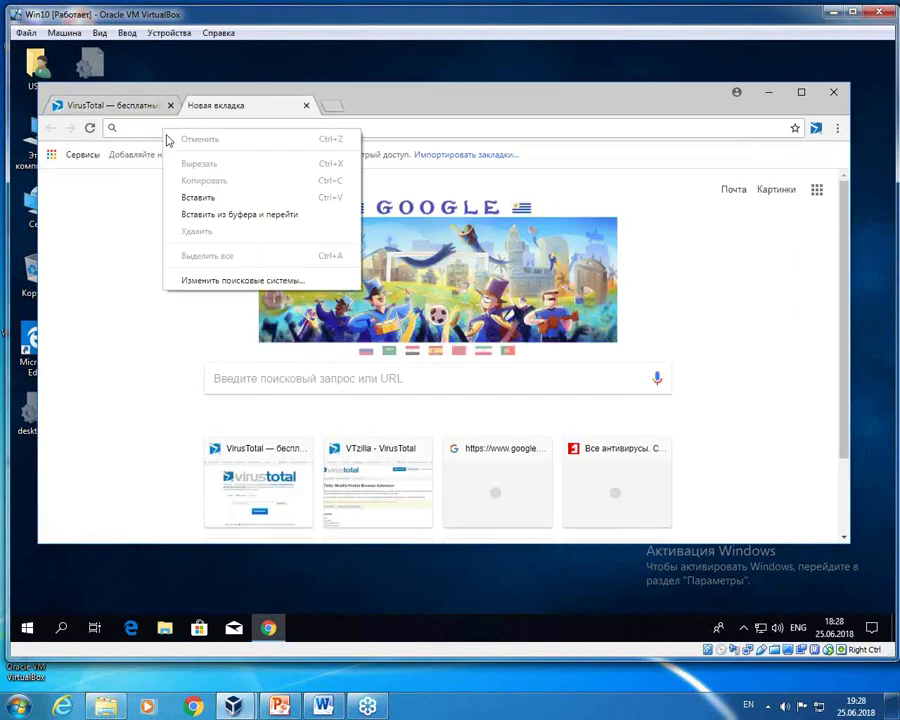
click(175, 198)
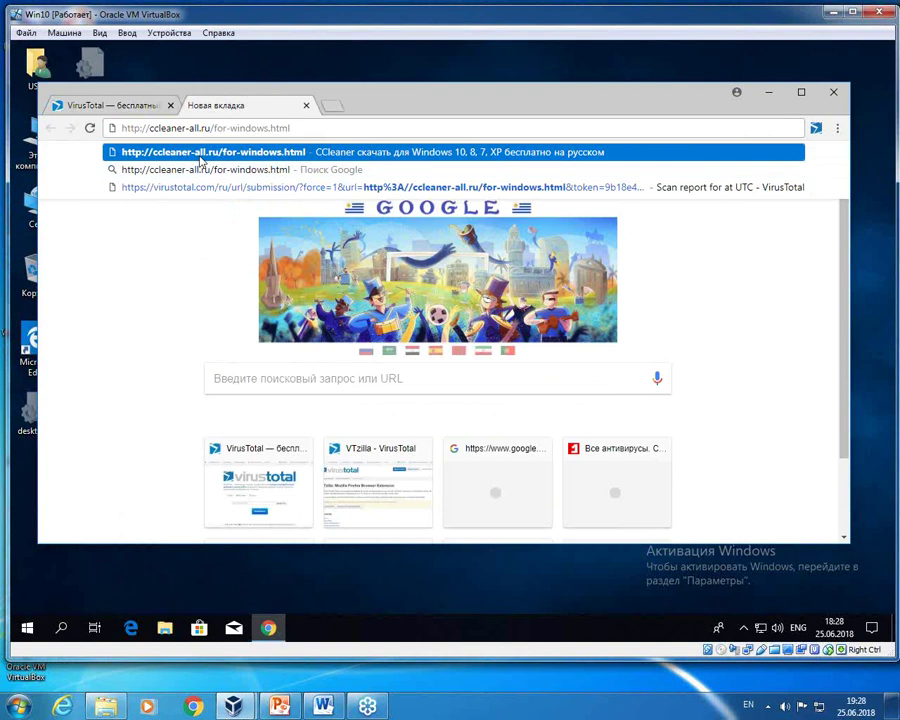
click(200, 160)
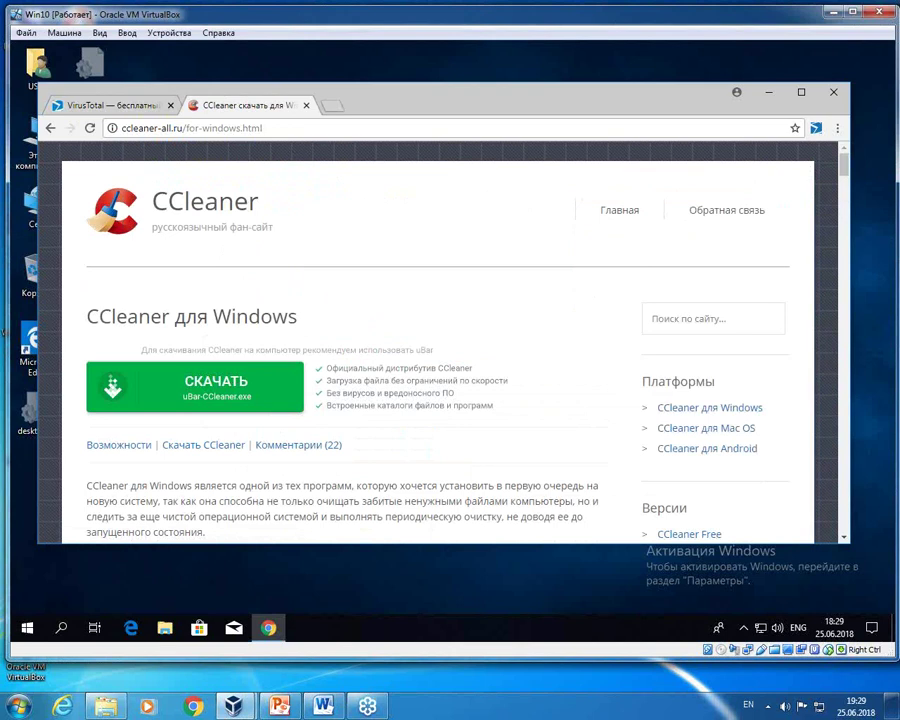
click(126, 108)
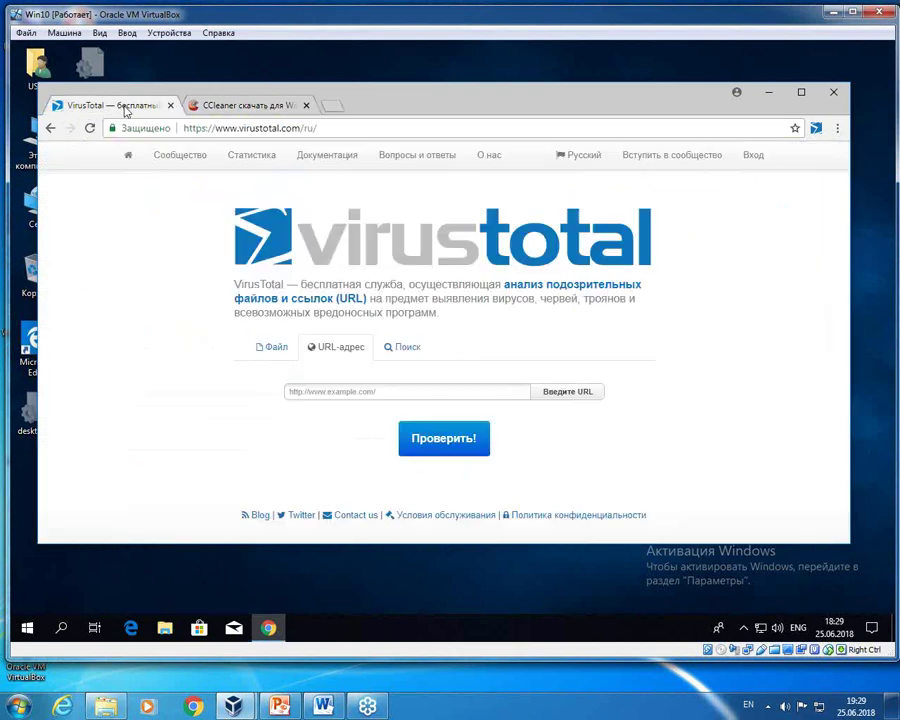
right_click(331, 393)
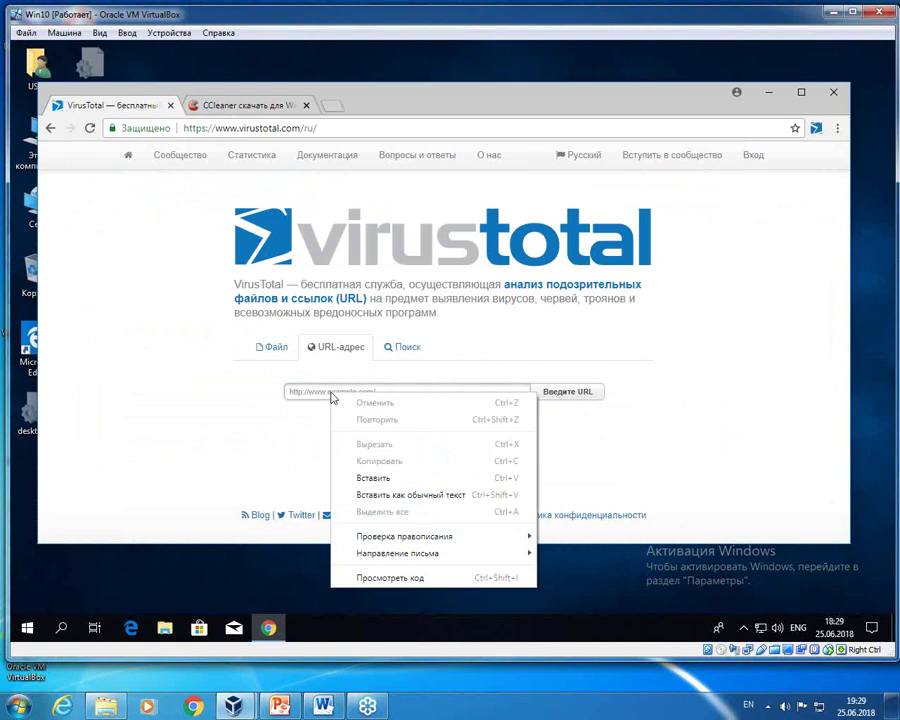
click(375, 480)
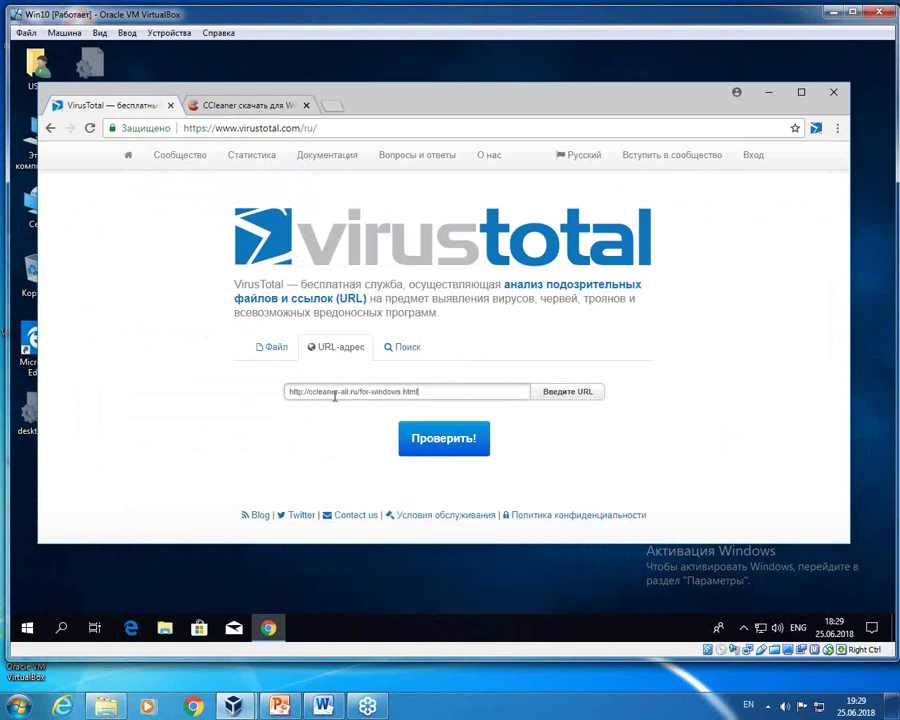
click(434, 439)
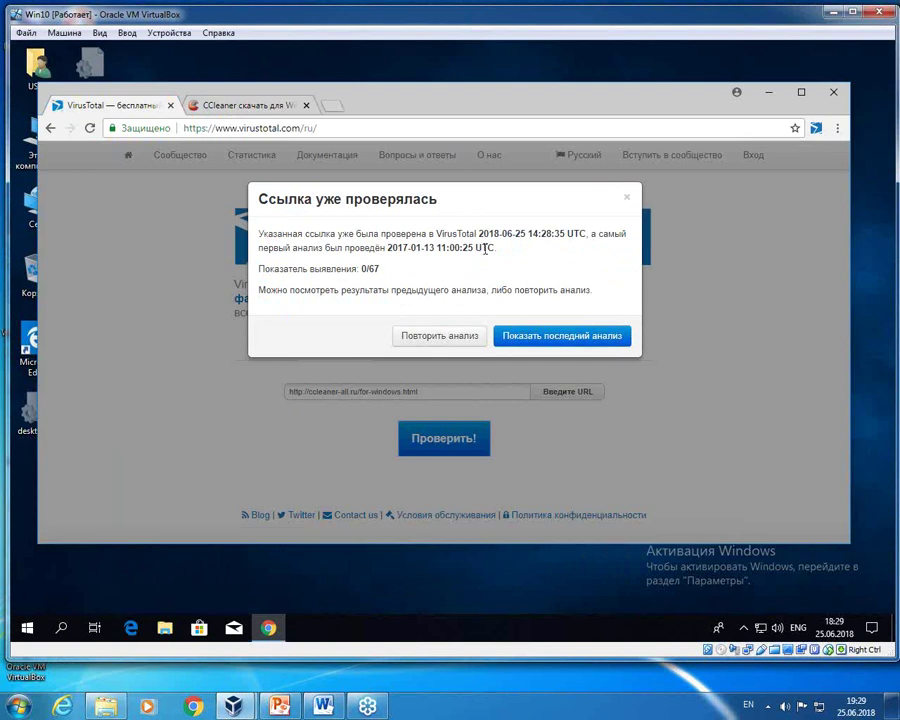
click(433, 340)
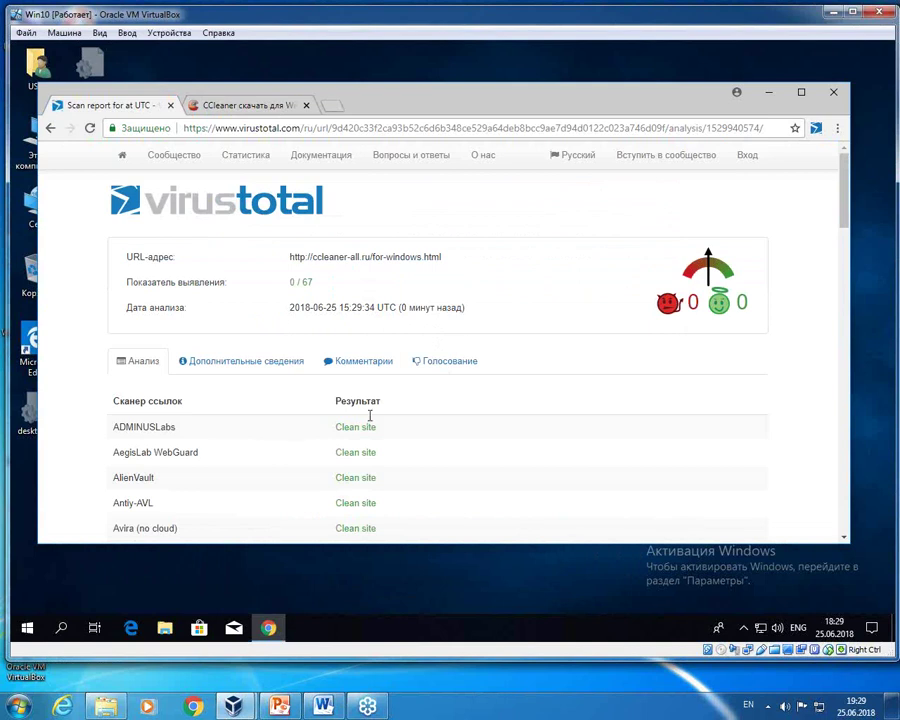
Step: Examine the link scanners' verdicts throughout the URL report, making the browser window taller
scroll(369, 420, down, 3)
scroll(363, 368, down, 12)
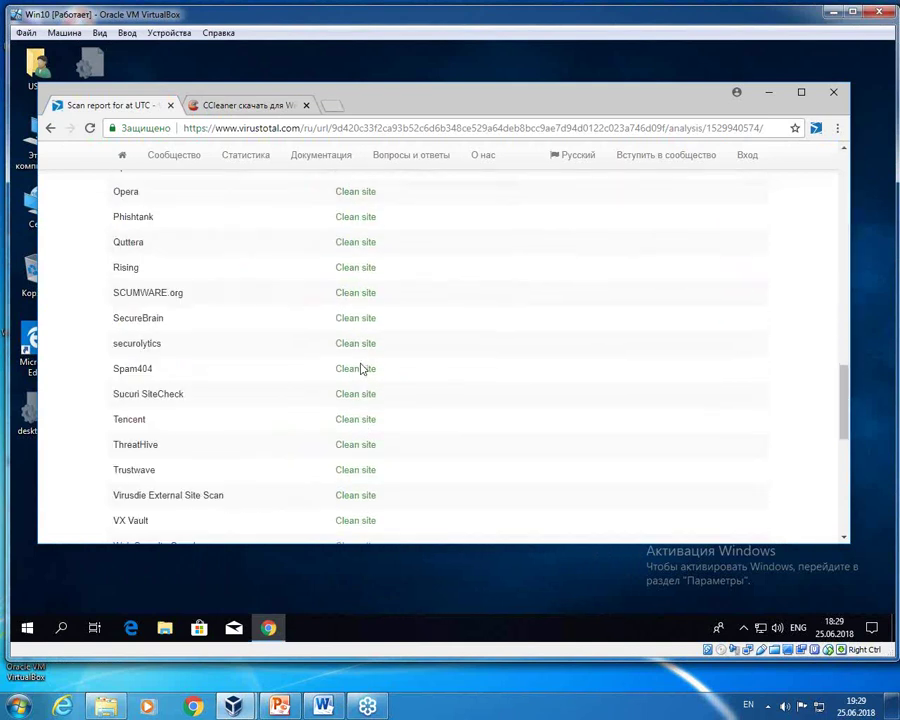
scroll(362, 368, down, 2)
scroll(362, 365, up, 5)
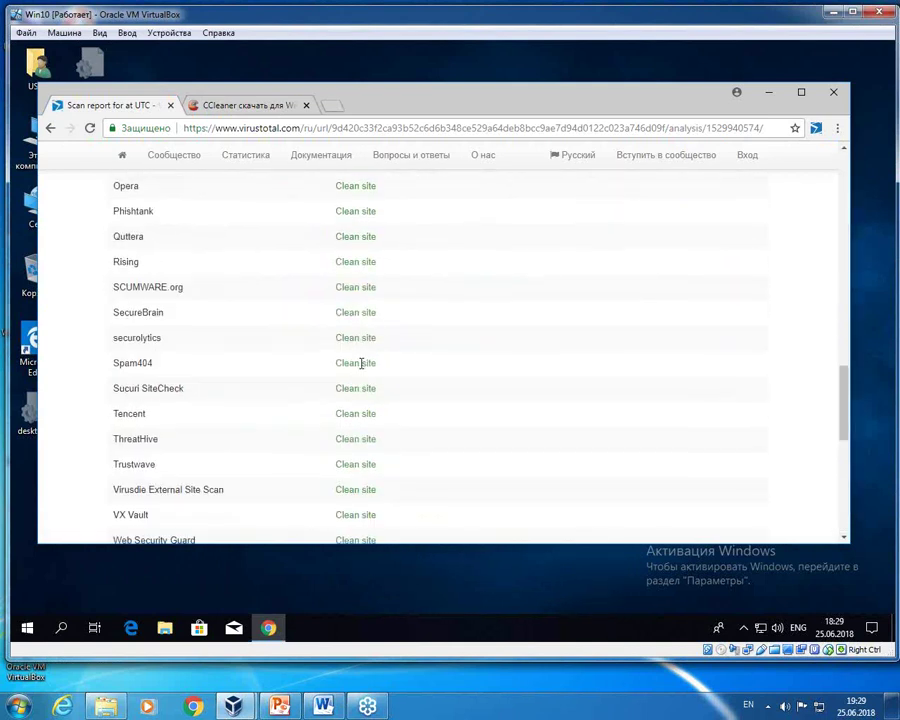
scroll(361, 363, up, 3)
scroll(361, 368, down, 2)
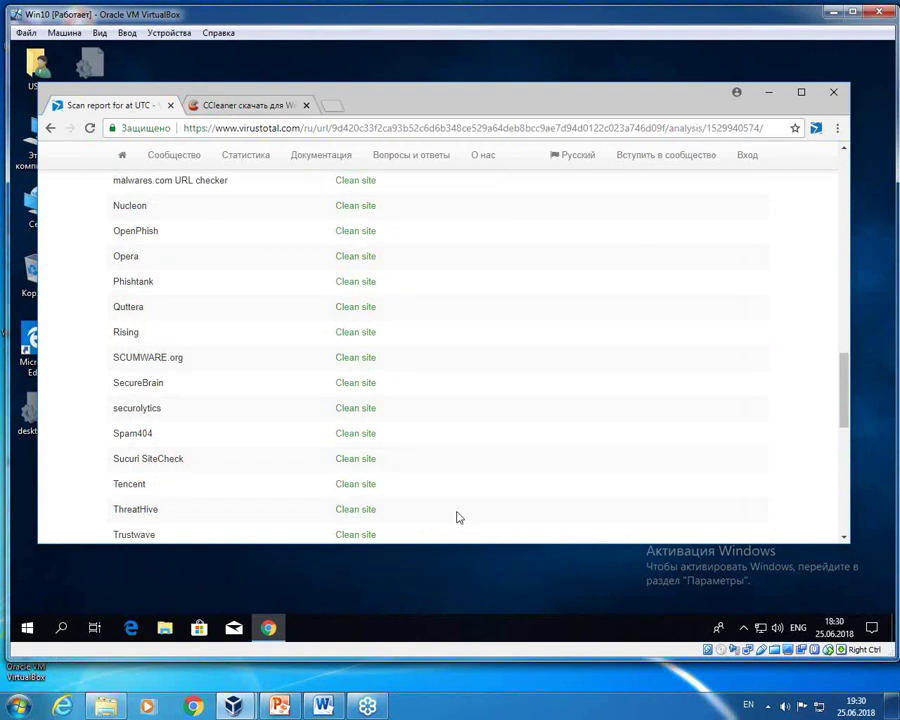
drag(468, 543, 467, 591)
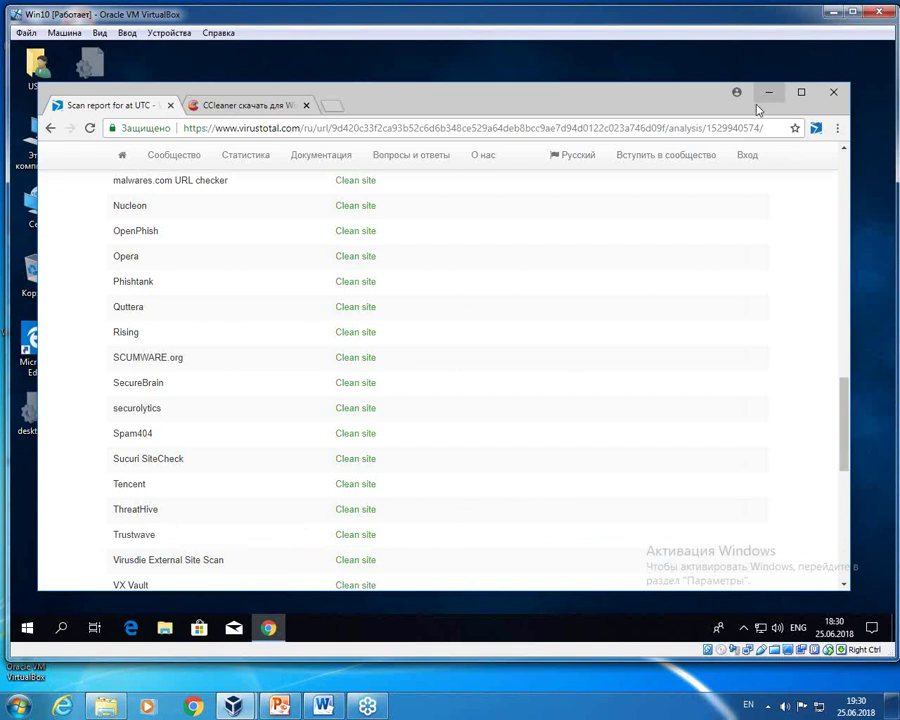
scroll(460, 244, up, 3)
scroll(470, 220, up, 8)
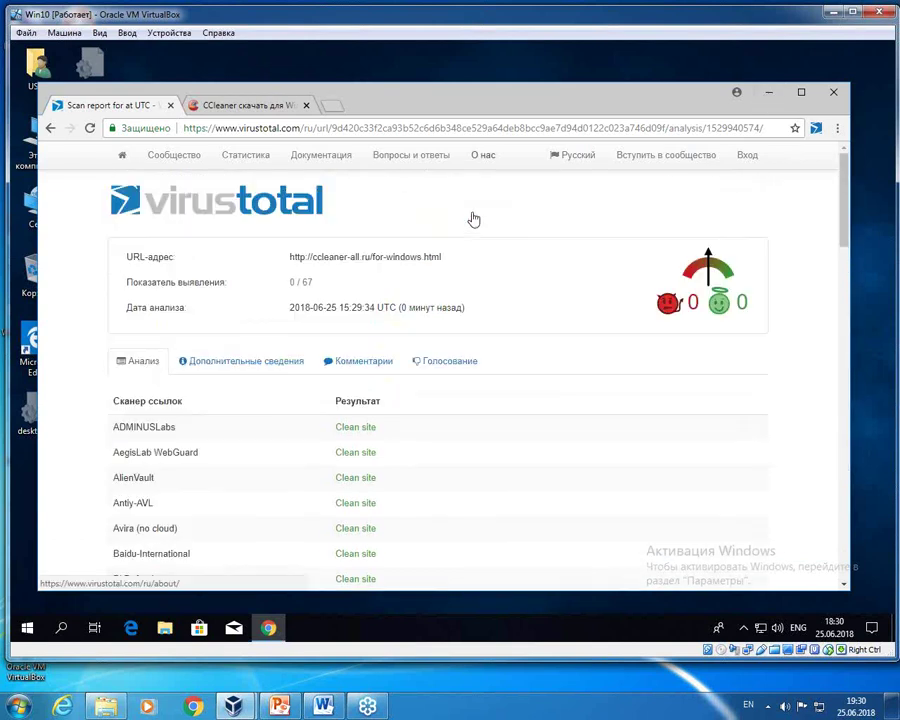
click(175, 210)
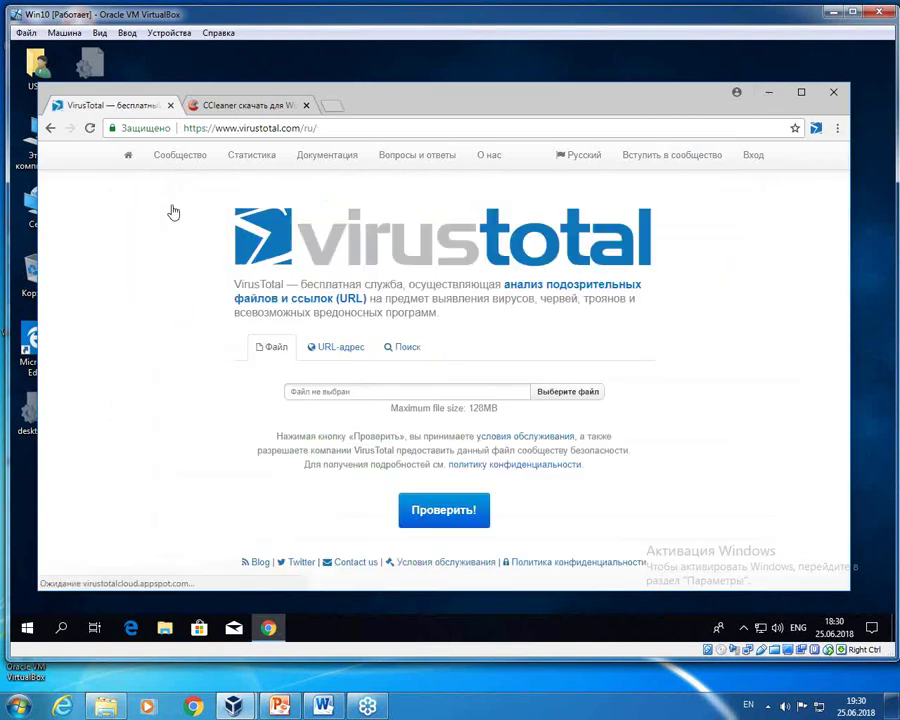
click(406, 349)
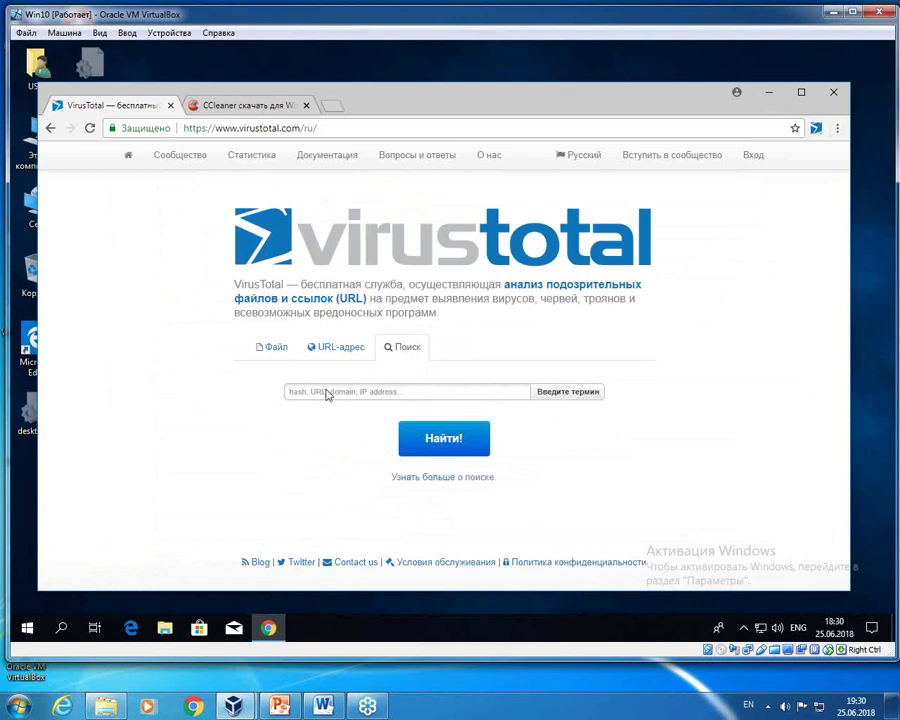
click(410, 393)
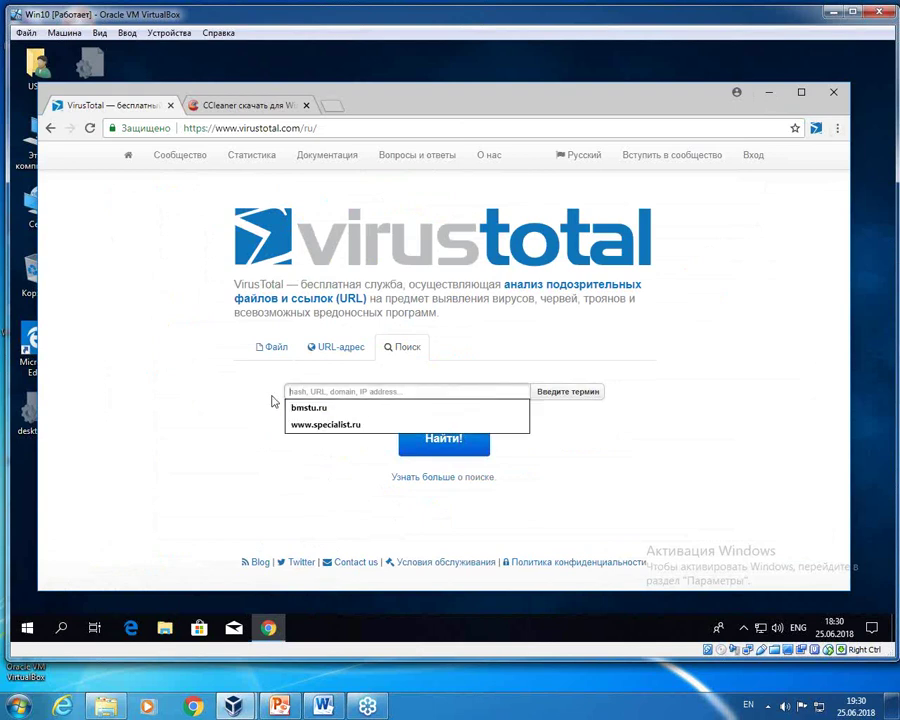
click(300, 425)
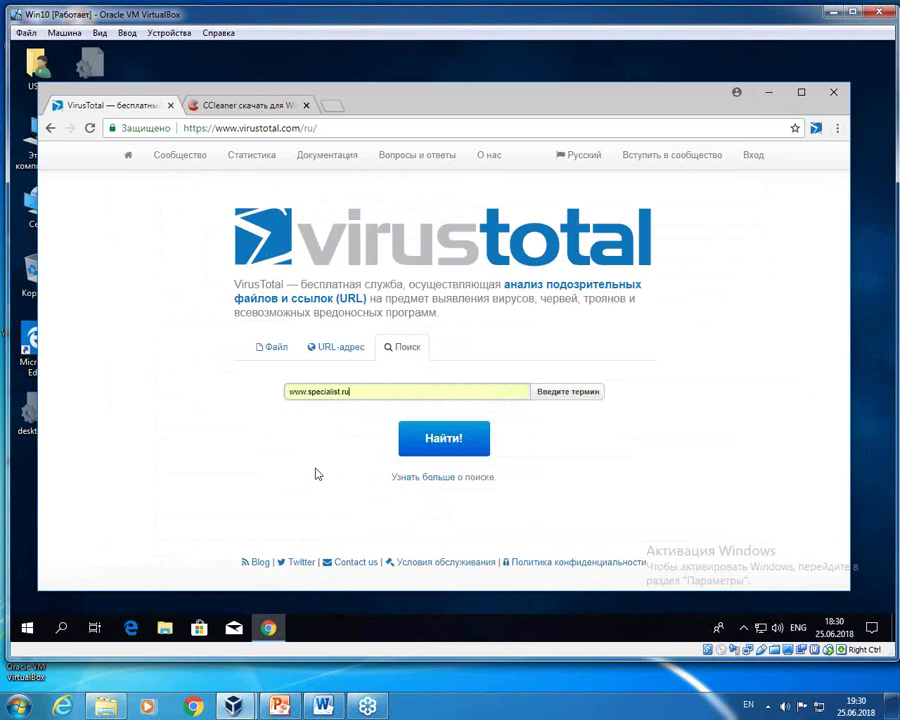
click(443, 440)
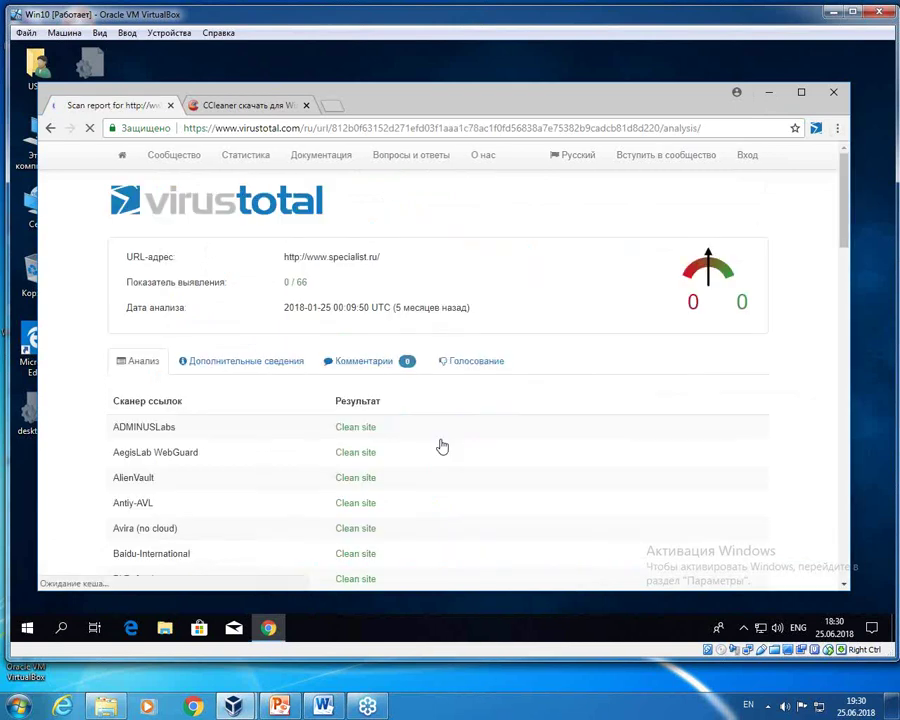
scroll(466, 434, down, 8)
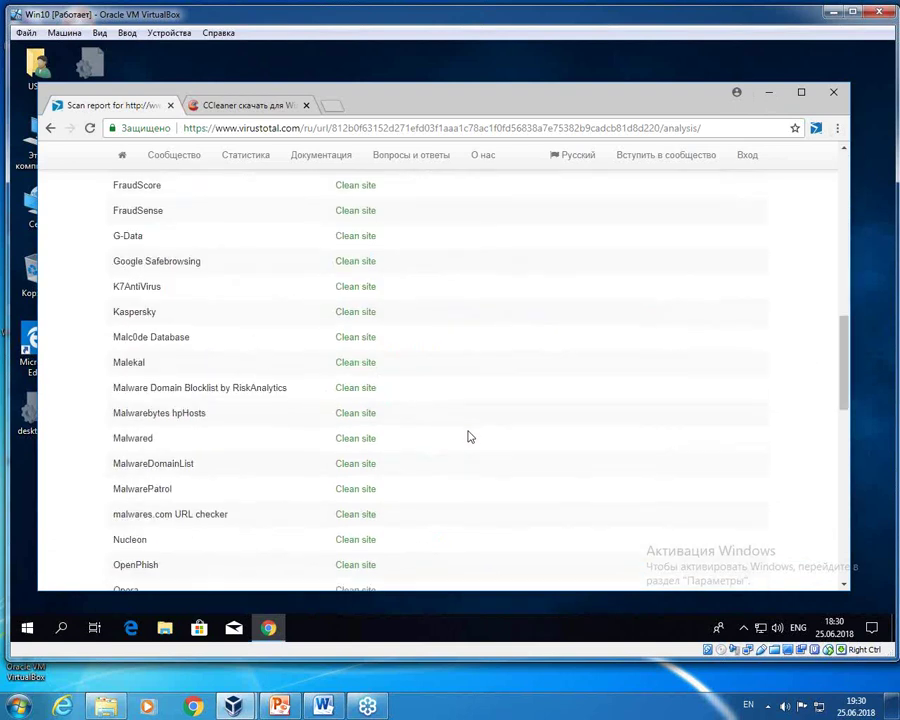
scroll(470, 436, down, 8)
scroll(470, 437, up, 15)
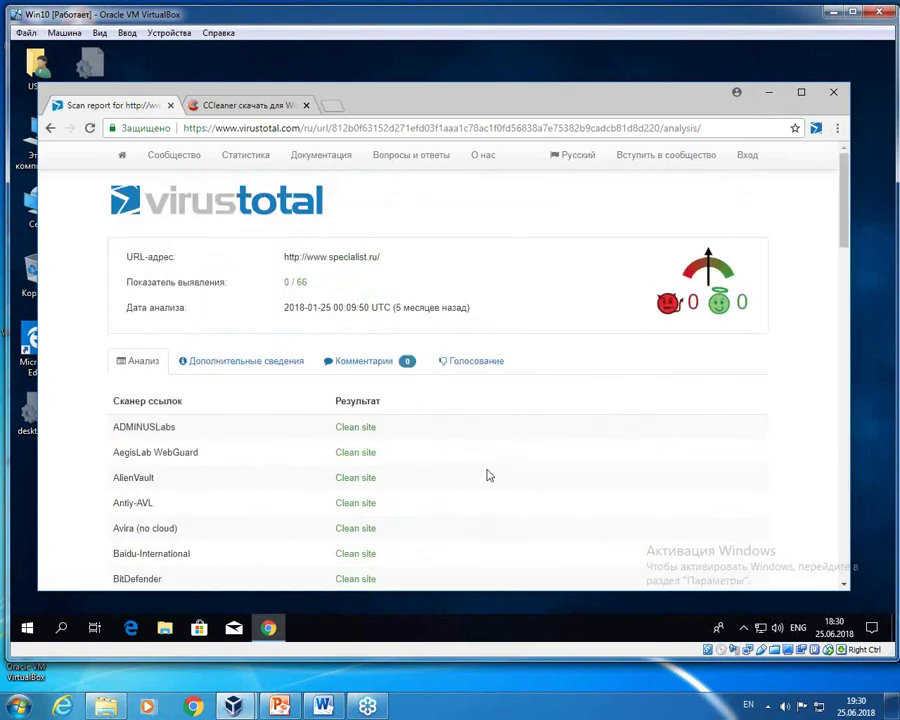
scroll(476, 471, down, 4)
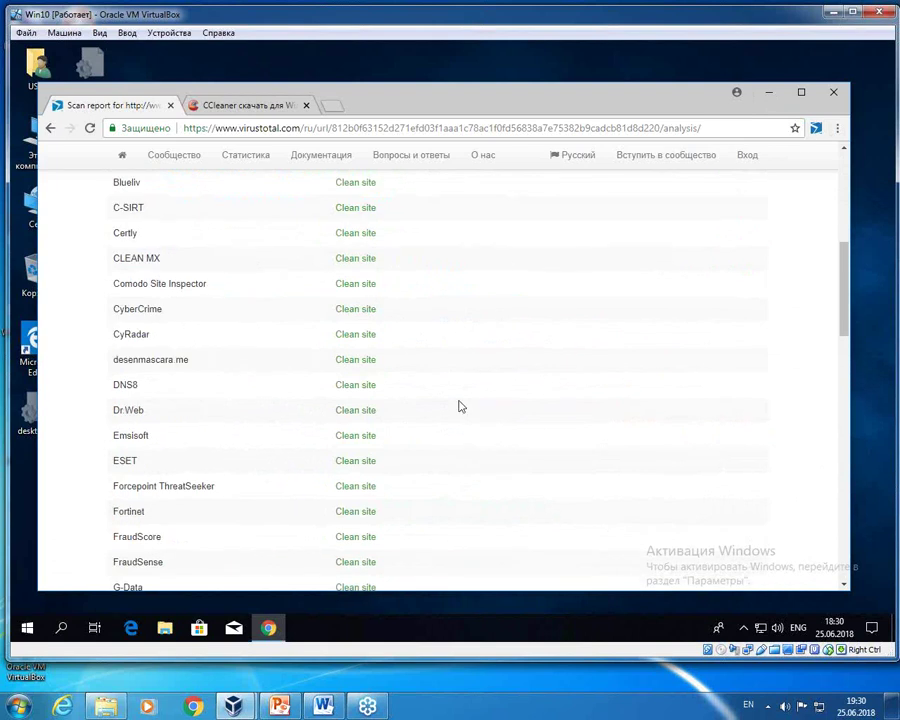
scroll(483, 375, down, 10)
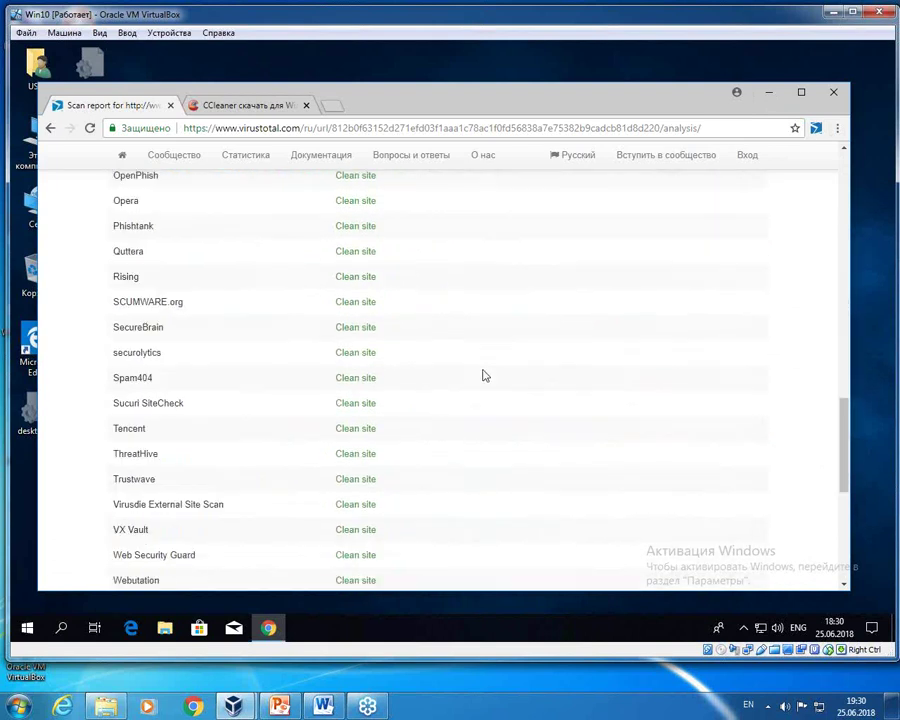
scroll(482, 375, up, 7)
scroll(483, 375, up, 5)
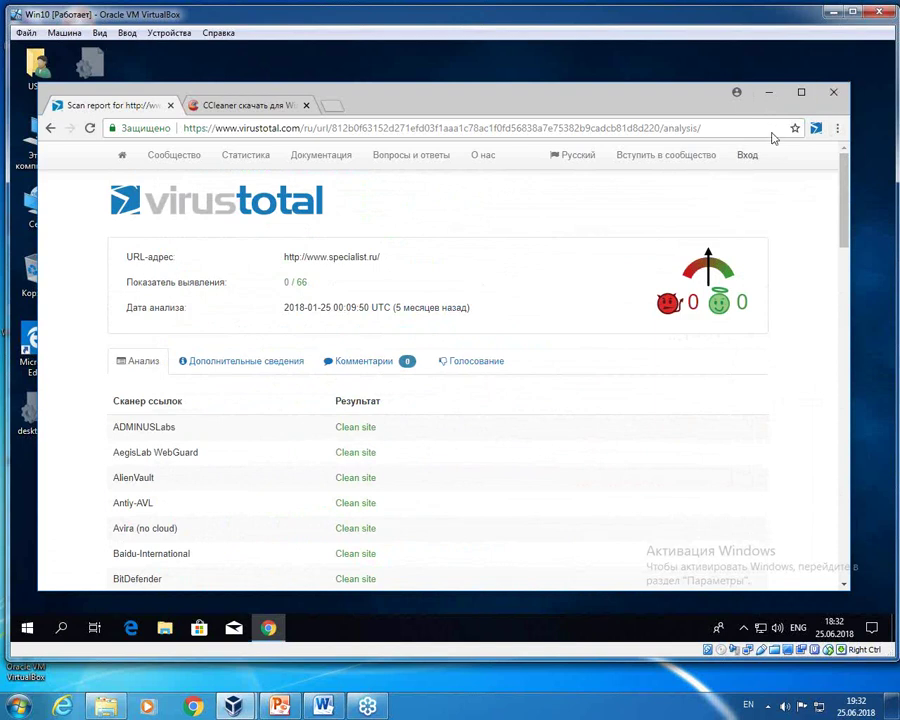
Step: Enlarge the ШПАРГАЛКА-NEW.docx window in Word and switch to PowerPoint to read slide 17 about checking files before downloading
click(324, 706)
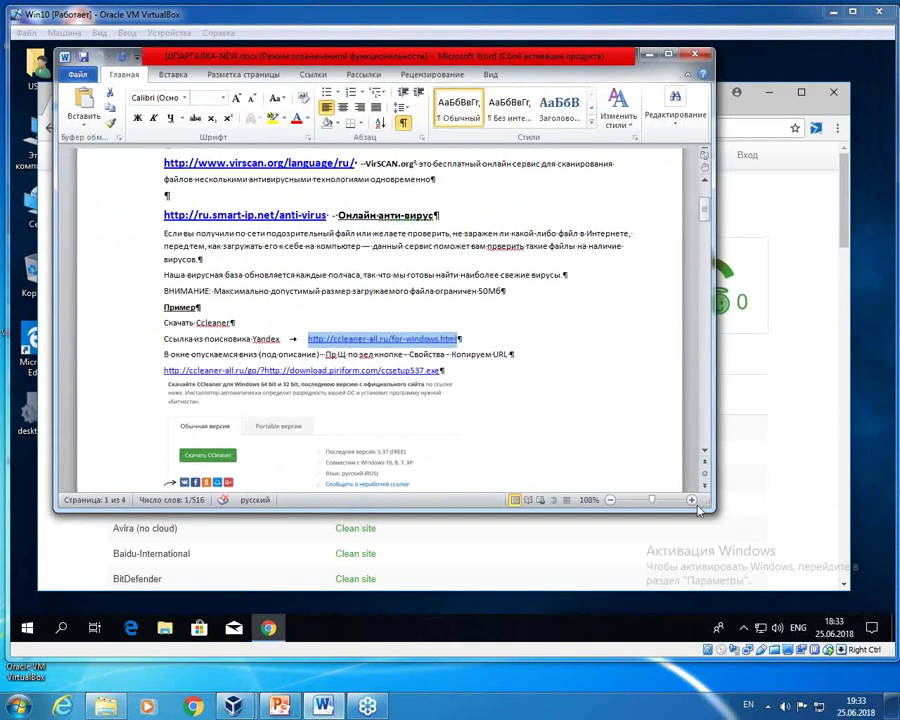
drag(699, 510, 803, 597)
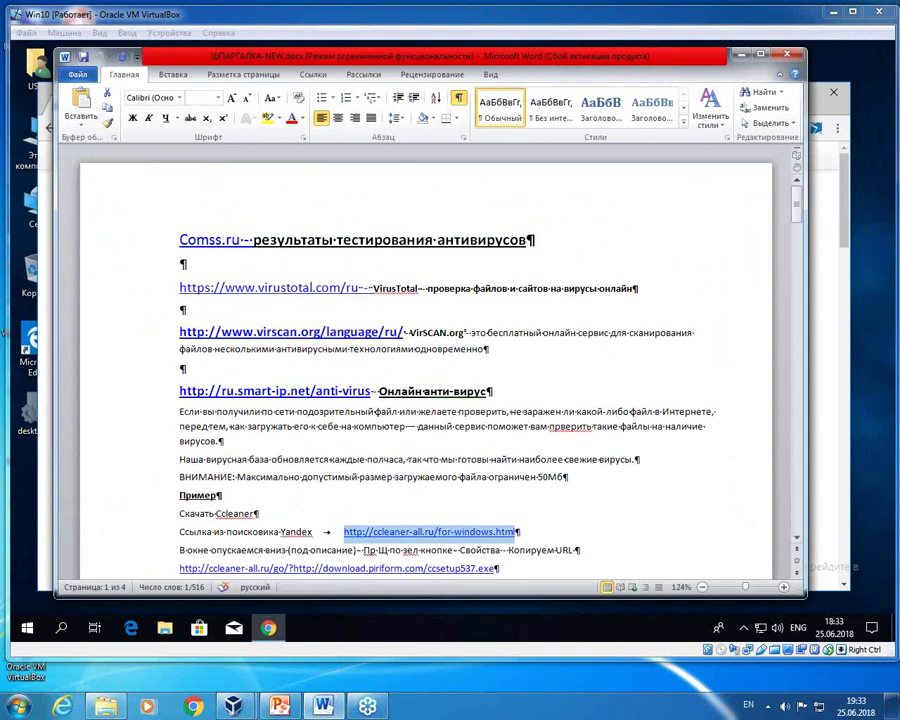
key(alt+Tab)
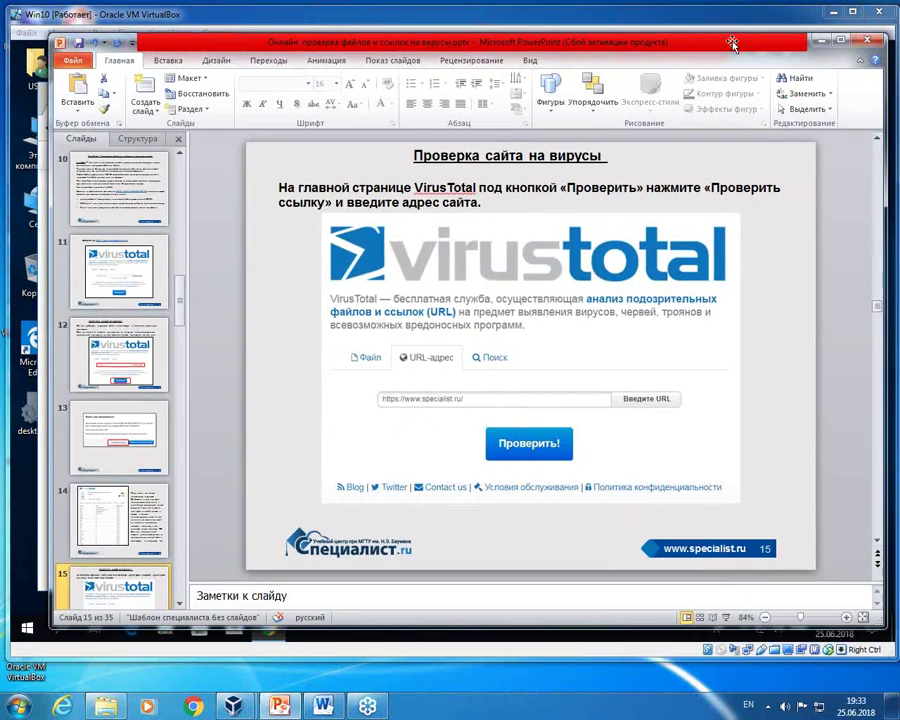
drag(178, 310, 178, 365)
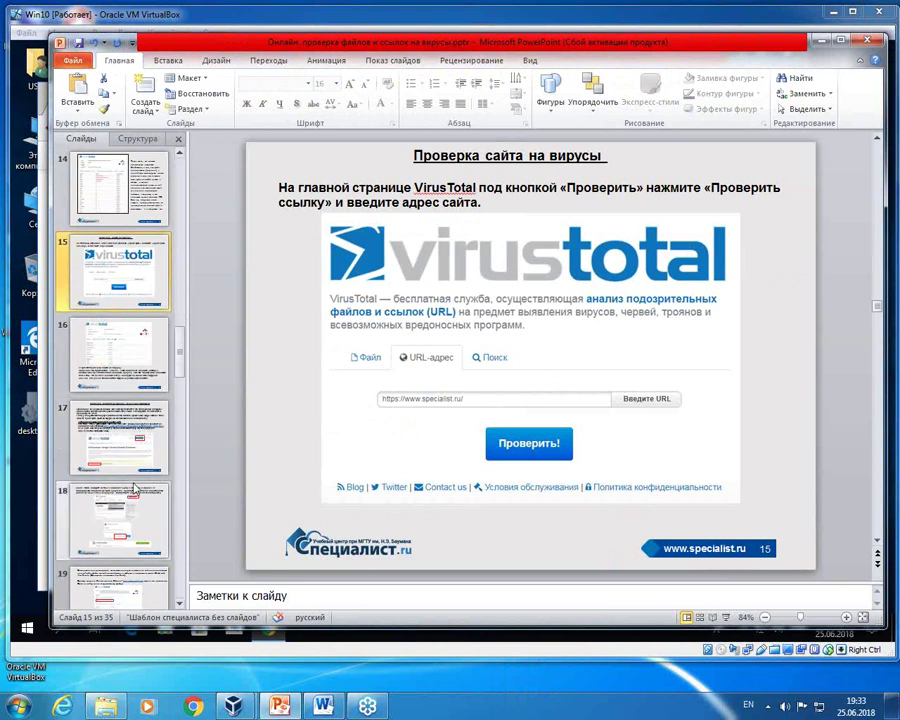
click(128, 431)
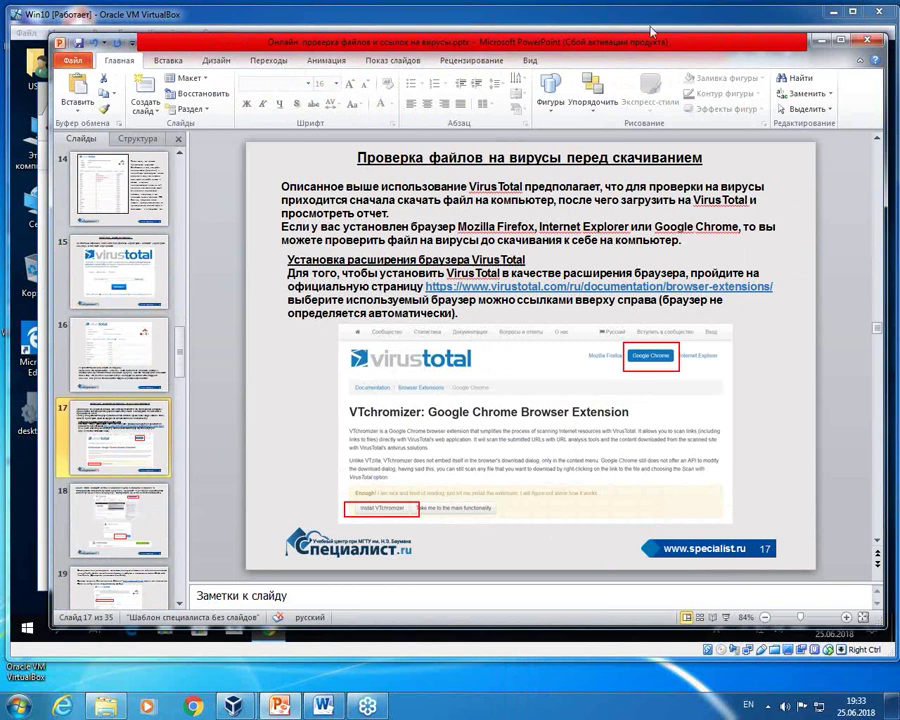
drag(480, 37, 553, 50)
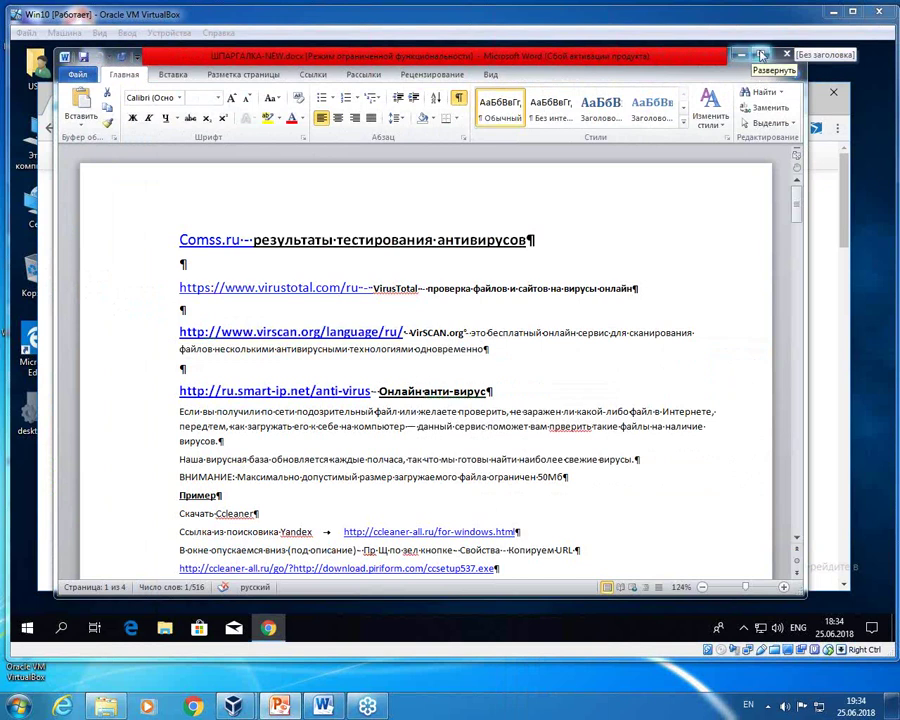
click(741, 55)
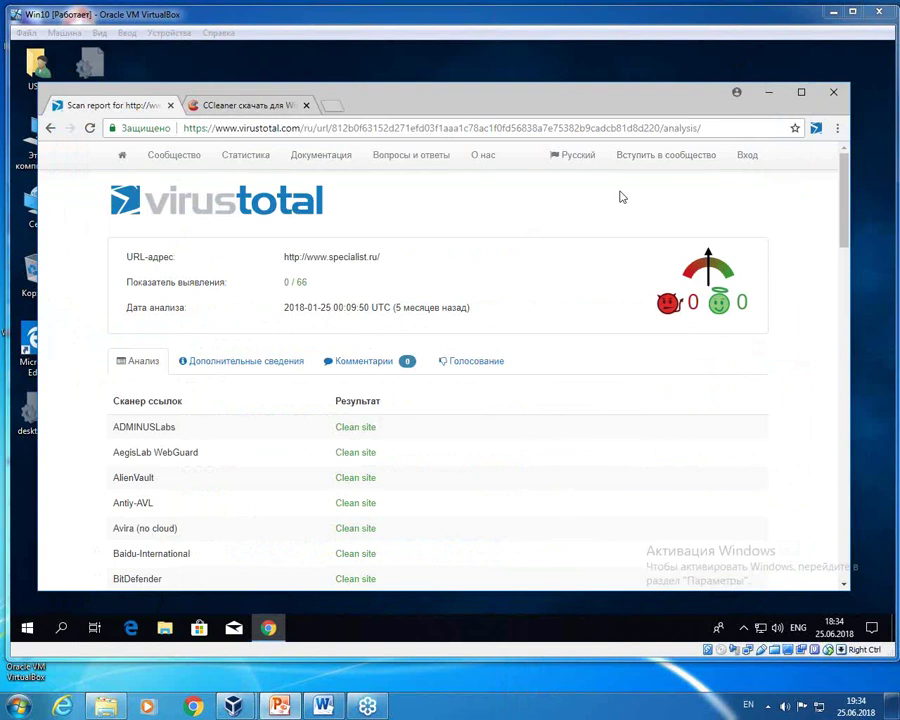
Step: Find the Google Chrome browser extension in VirusTotal's documentation on the virtual machine and open VTchromizer's installation page in the Chrome Web Store
click(319, 160)
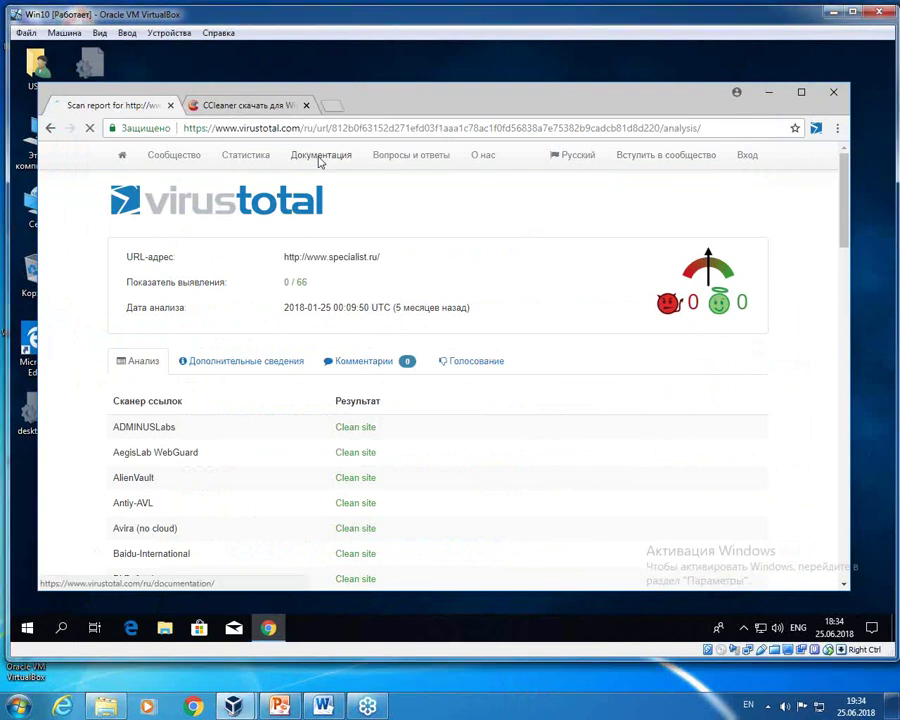
scroll(320, 162, down, 3)
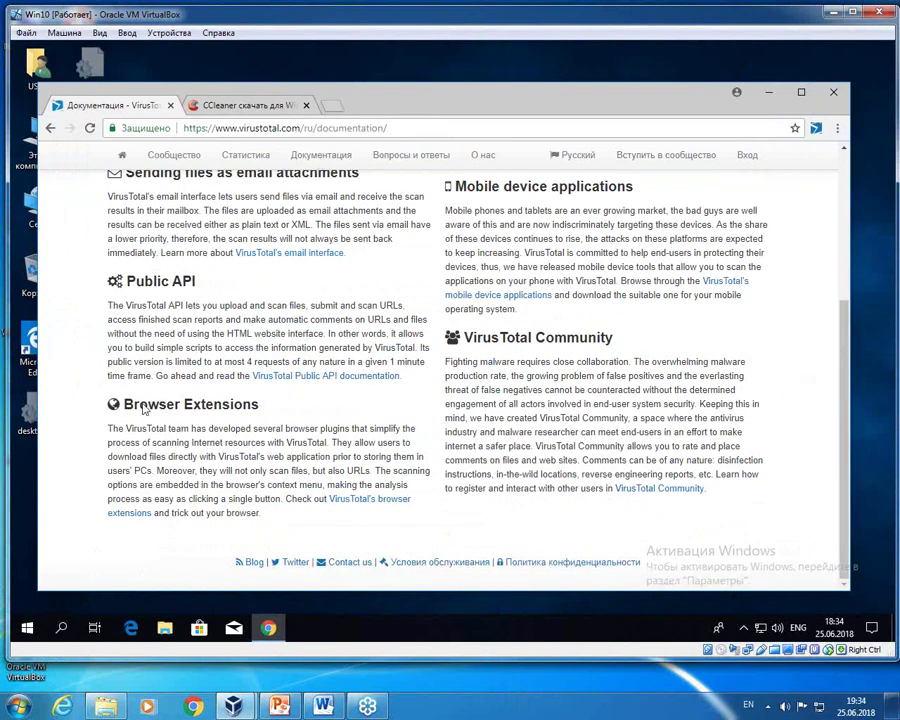
click(378, 504)
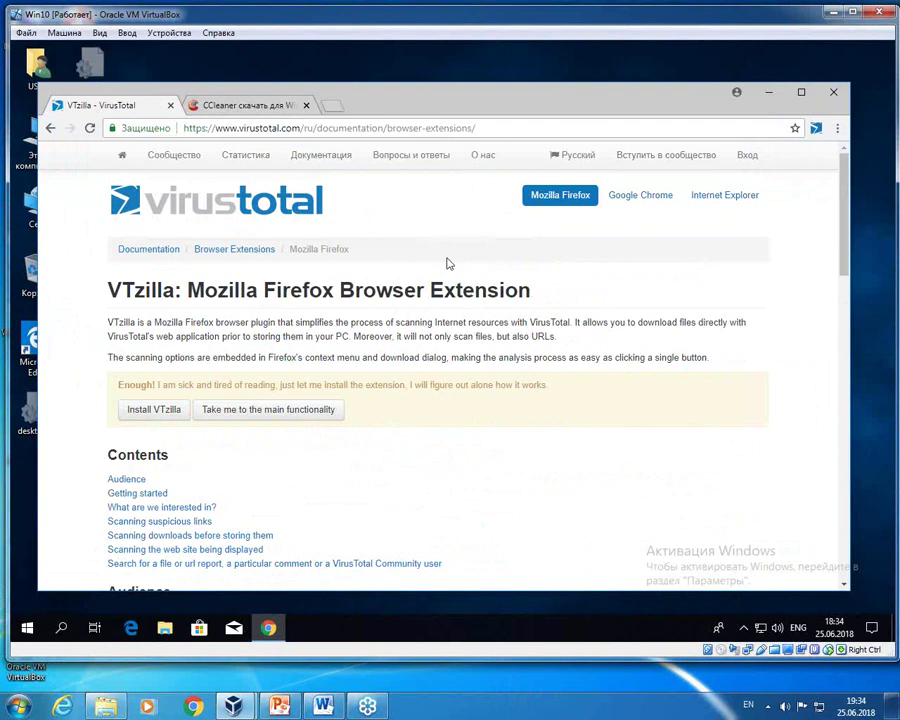
click(634, 201)
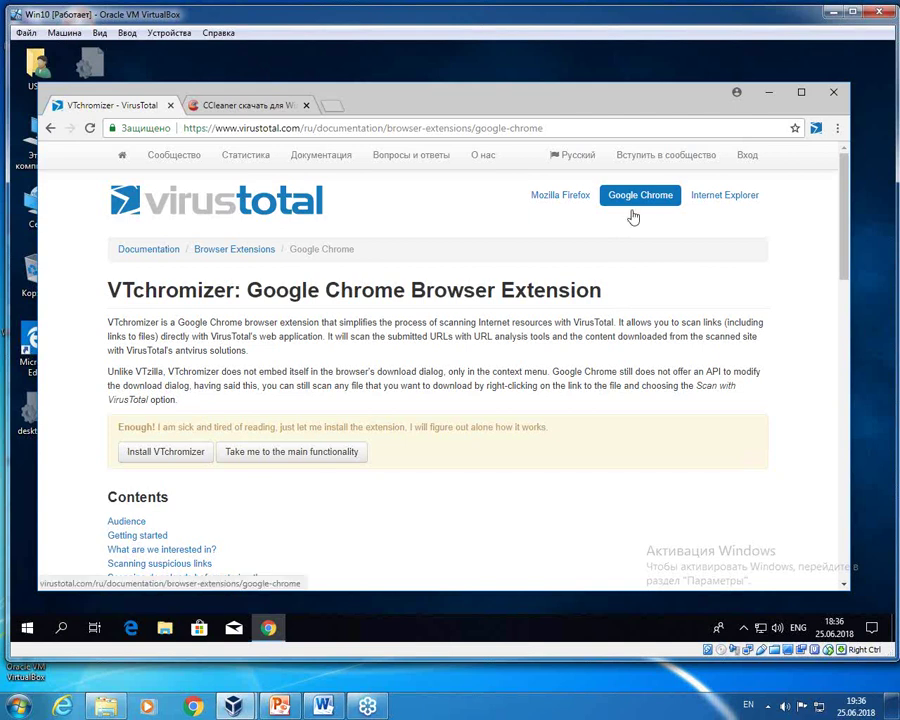
click(160, 455)
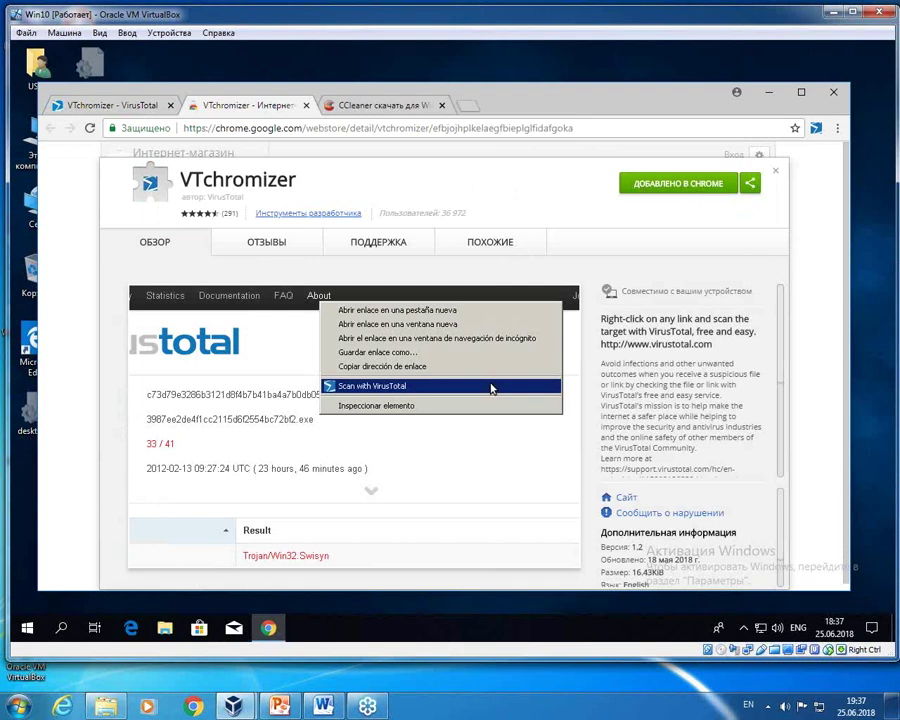
Step: Switch to PowerPoint, present slides 17 and 18 about installing VTchromizer full screen, and end the slide show
key(alt+Tab)
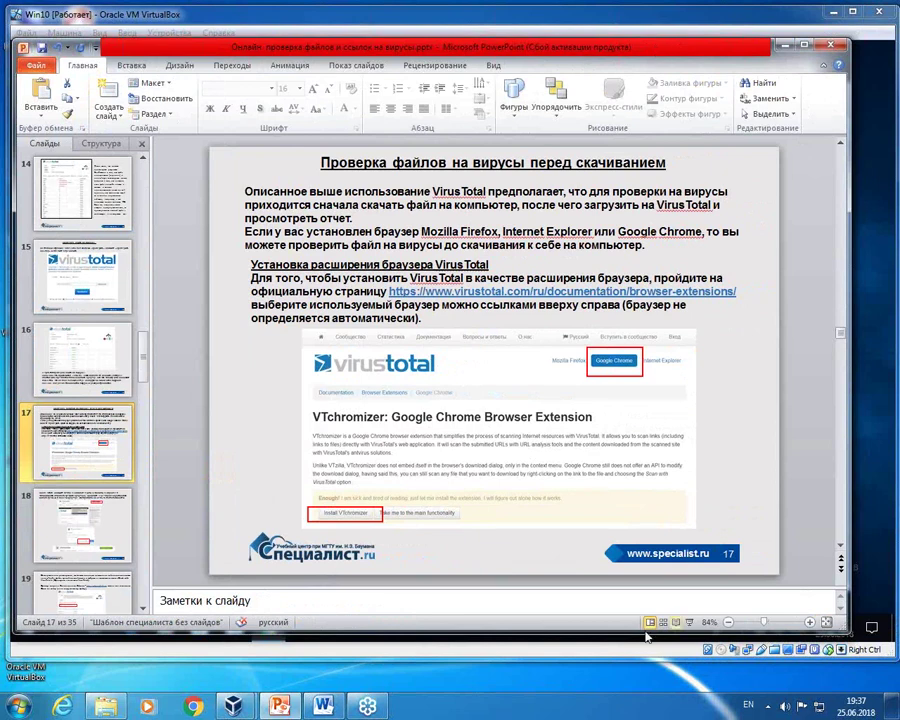
key(shift+F5)
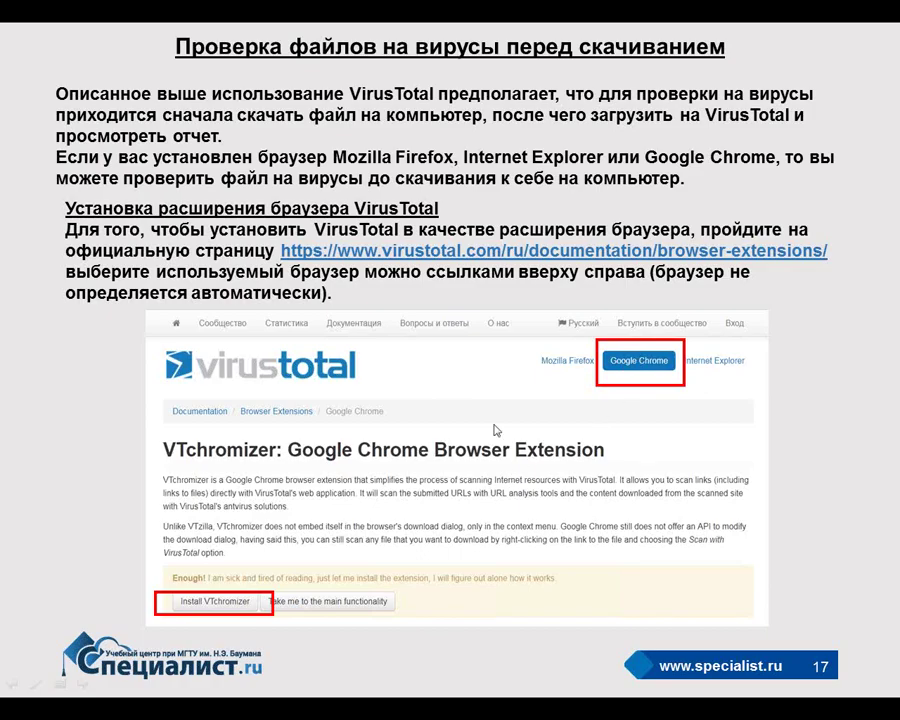
key(Right)
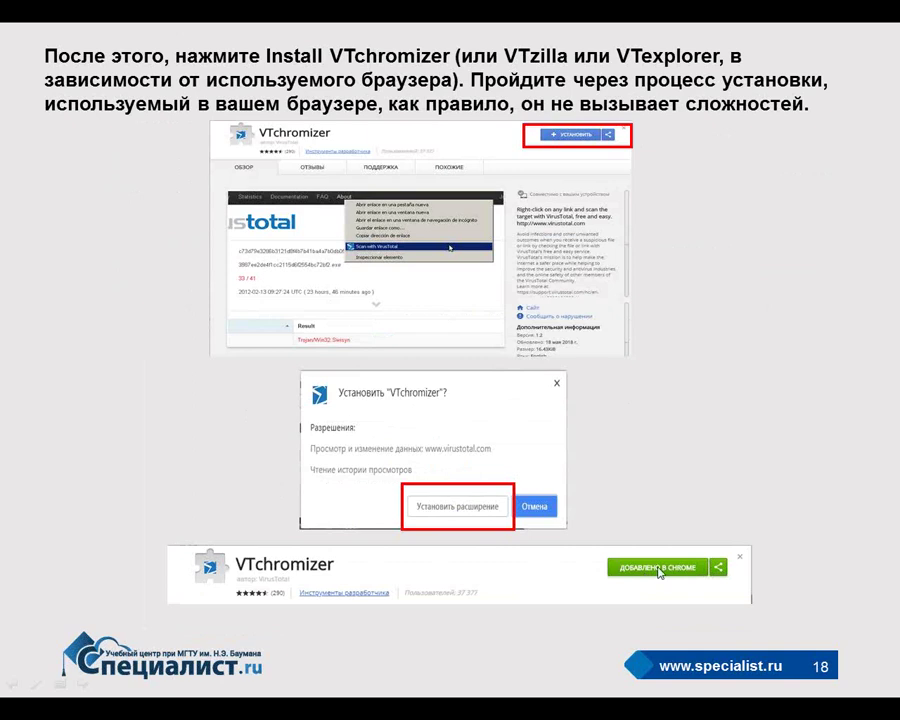
right_click(686, 248)
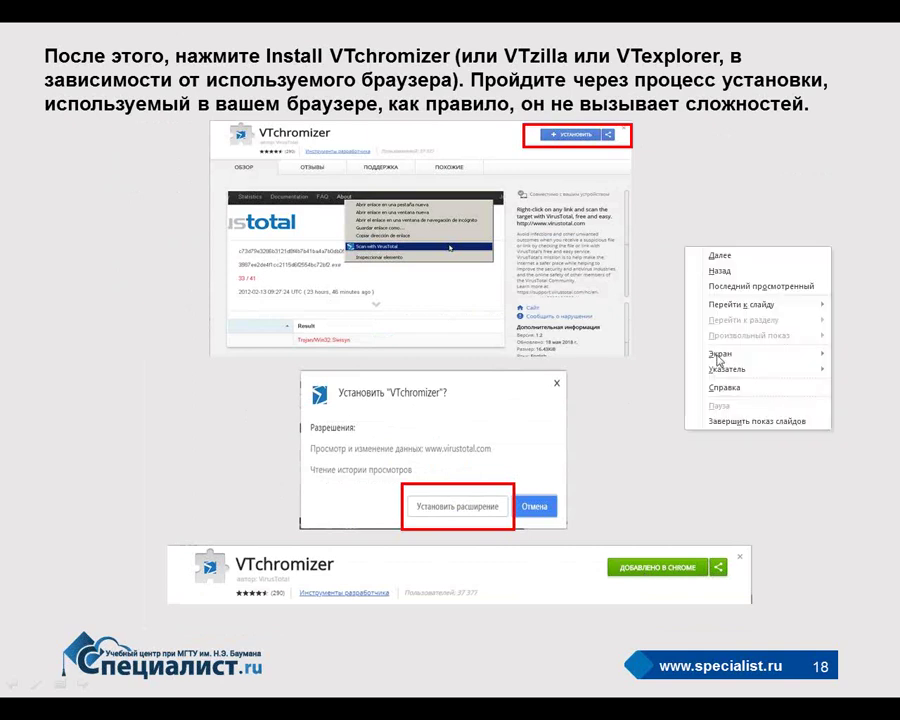
click(756, 421)
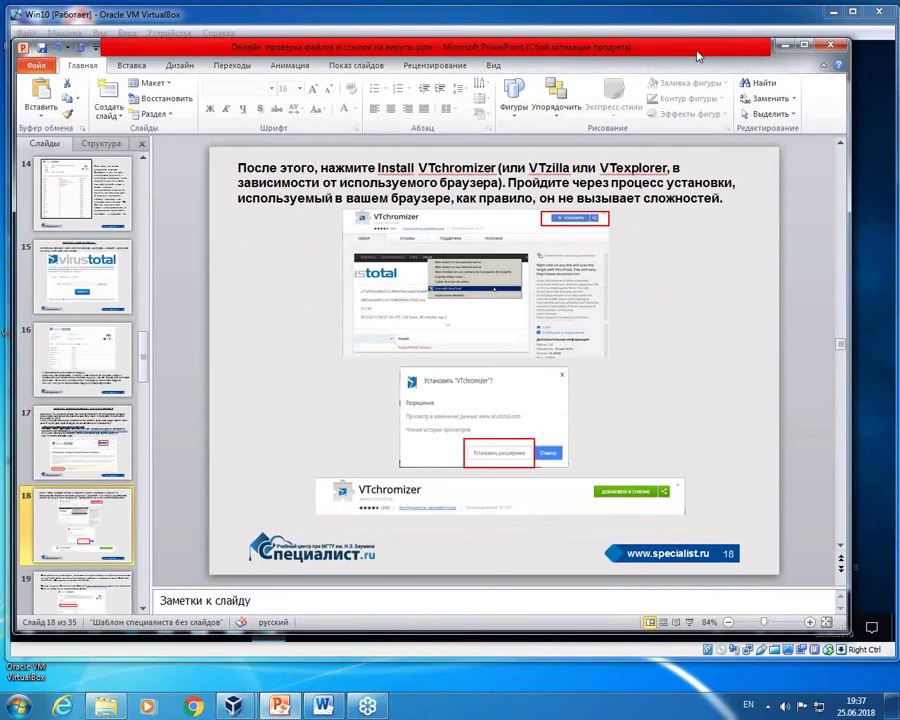
drag(492, 41, 623, 65)
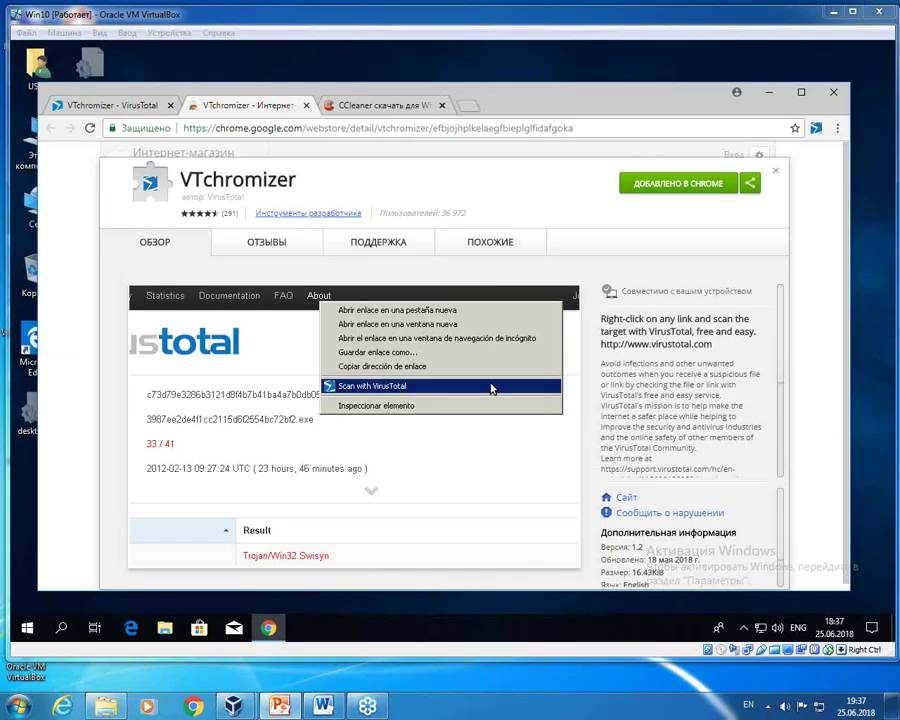
Step: Close the VTchromizer store listing along with the CCleaner and Chrome Web Store tabs on the virtual machine
click(775, 171)
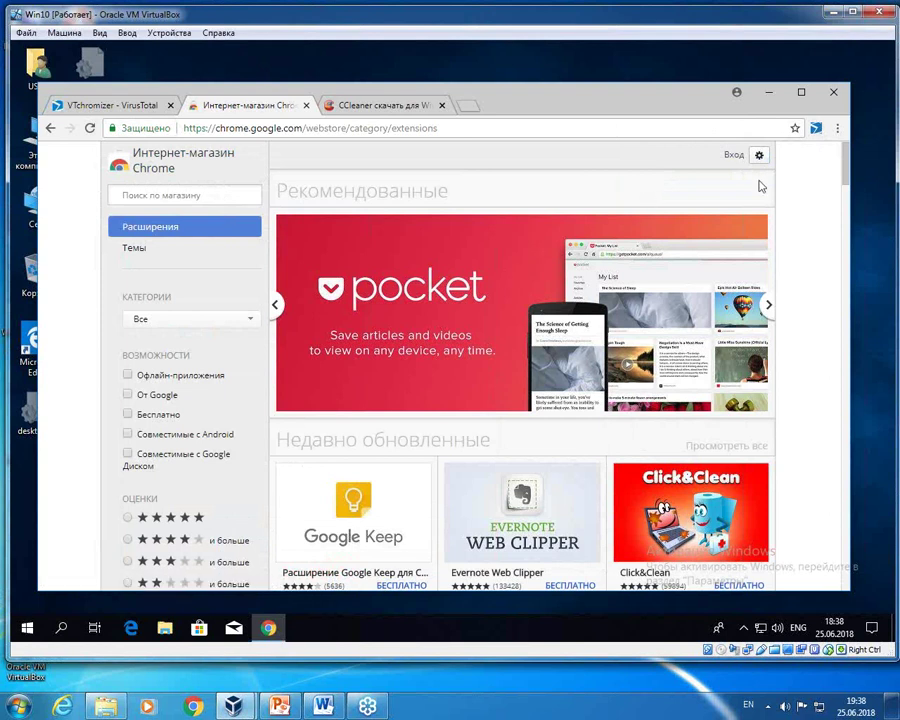
mouse_move(567, 251)
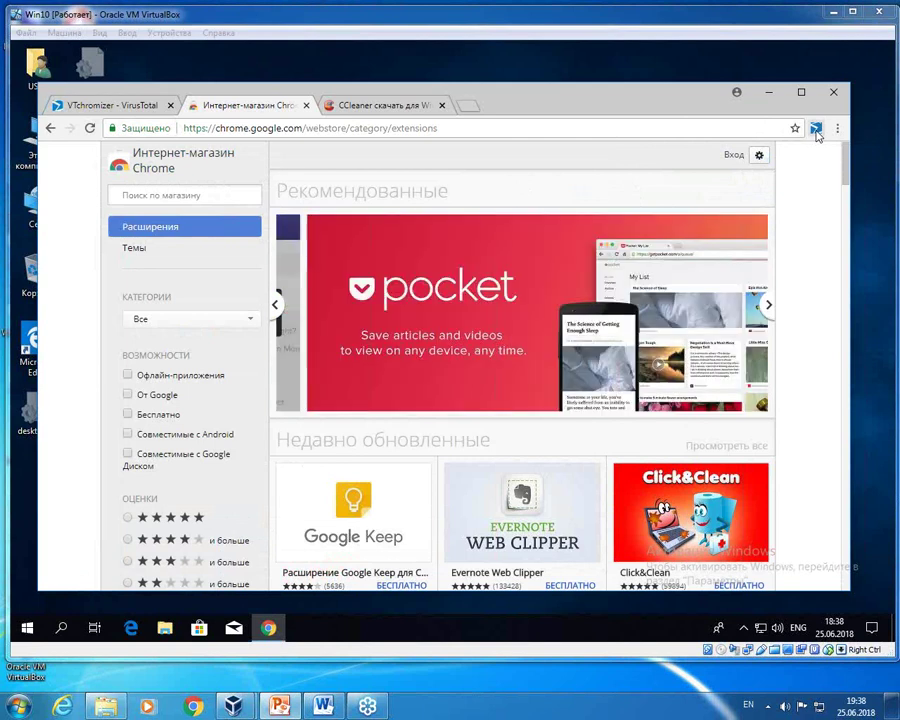
click(442, 105)
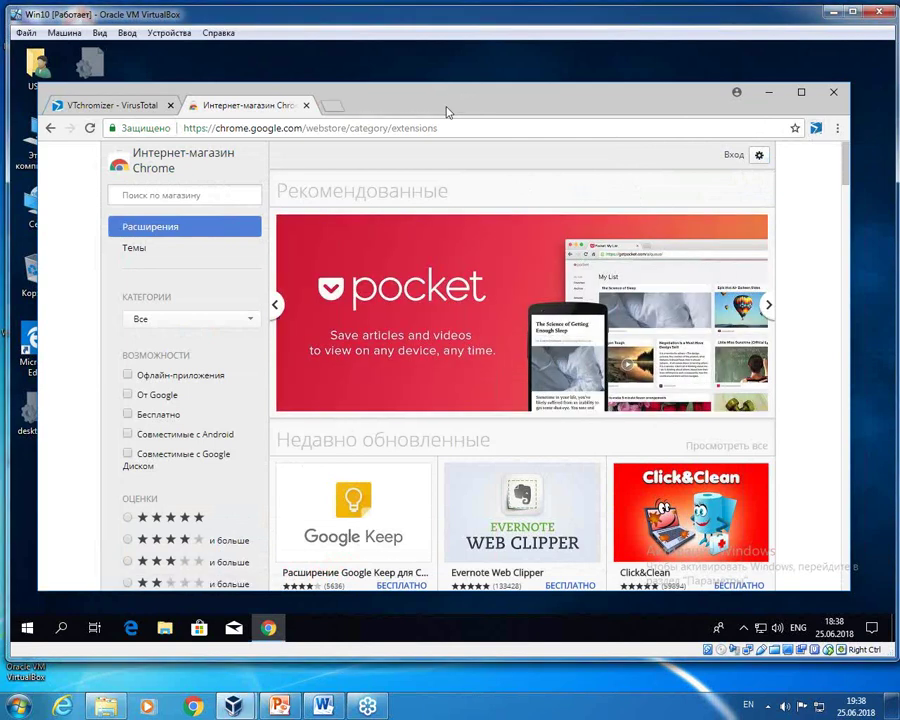
click(306, 105)
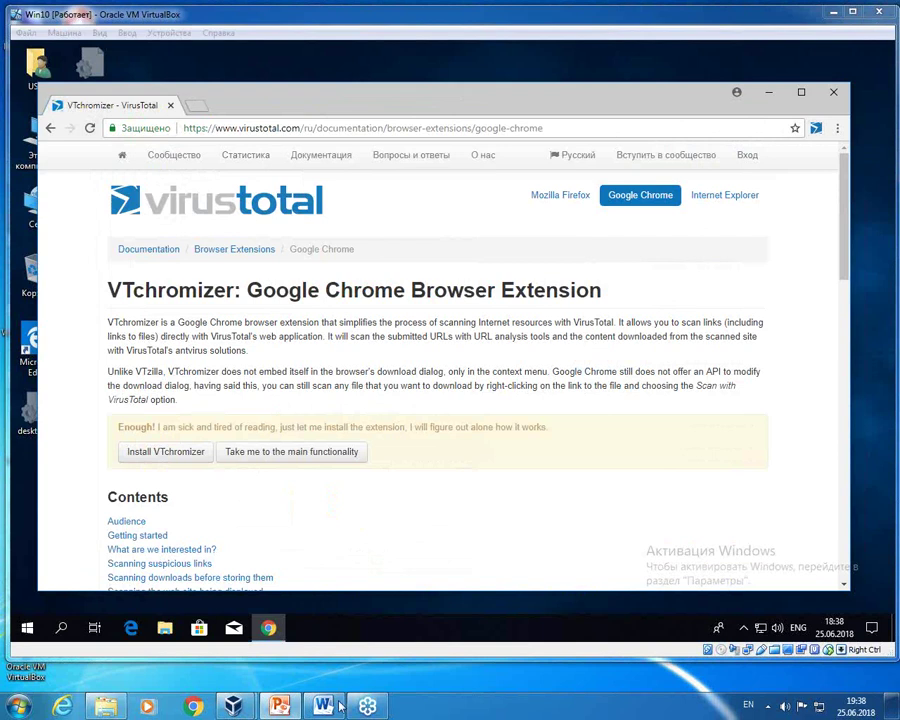
Step: Open the CCleaner download page ccleaner-all.ru/for-windows.html in a new browser tab on the virtual machine
key(alt+Tab)
key(alt+Tab)
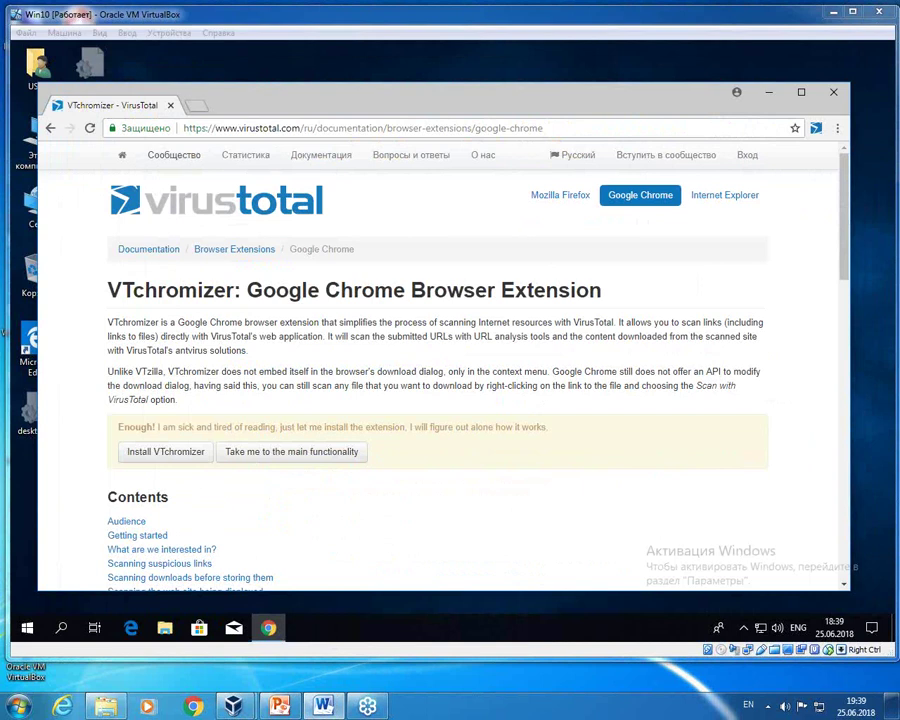
click(199, 106)
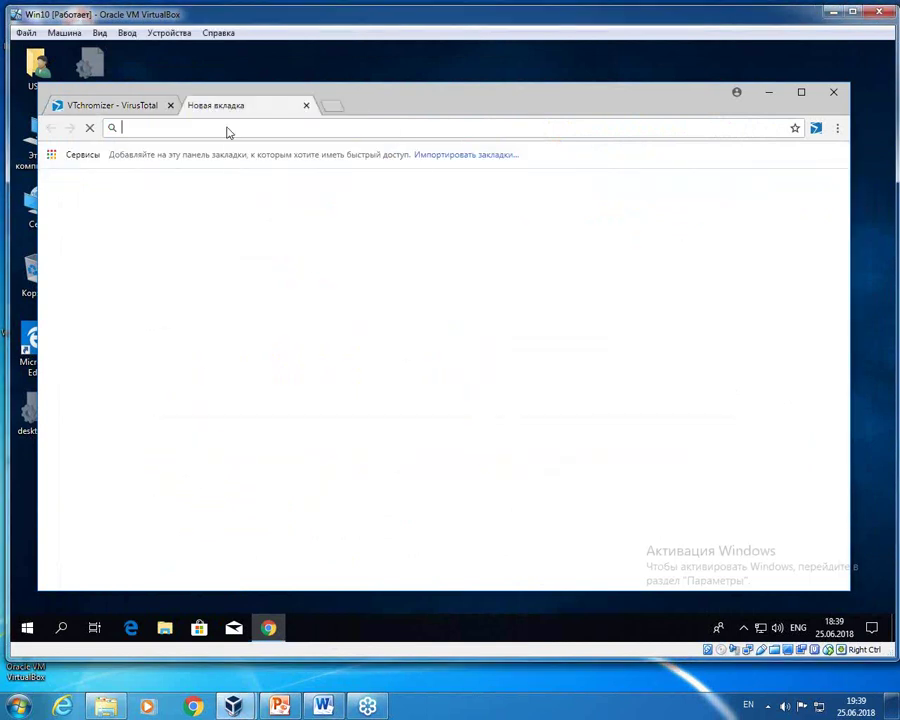
right_click(227, 130)
click(265, 197)
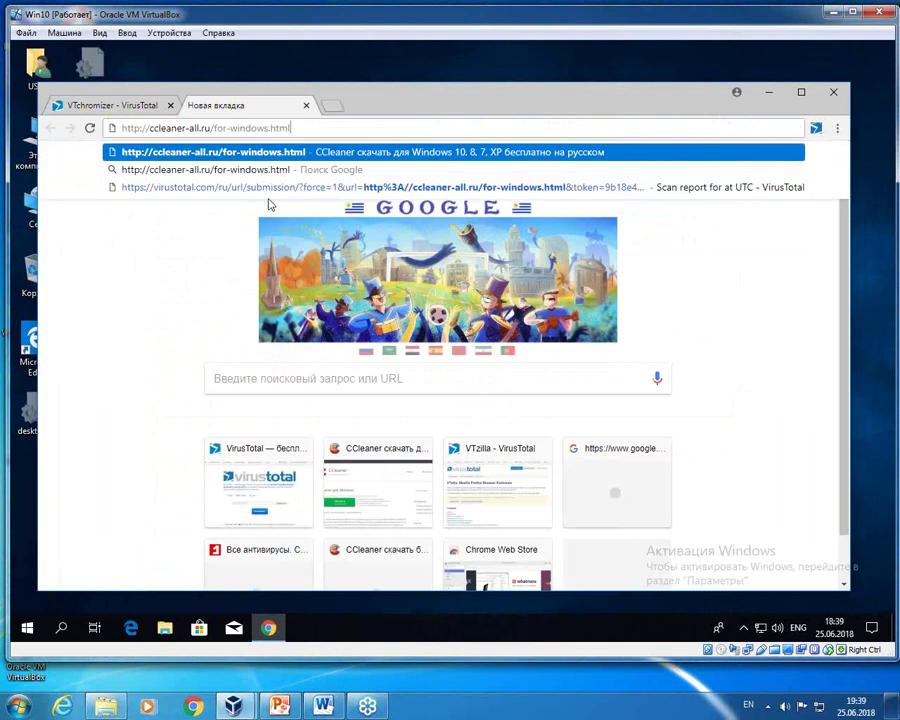
click(225, 155)
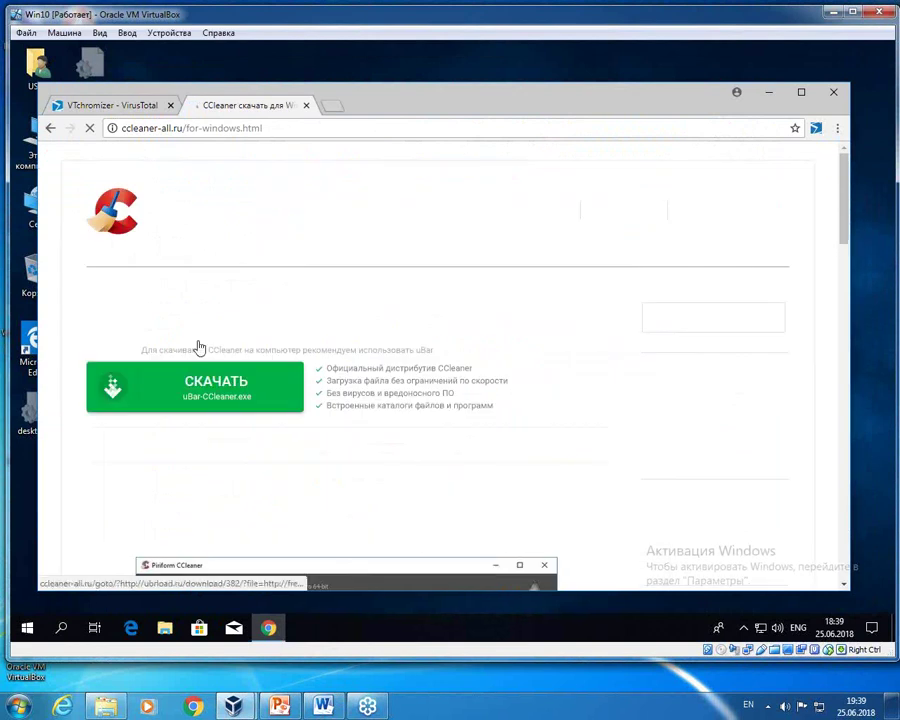
Step: Find the regular version's CCleaner download link, check it with VirusTotal through the browser extension and repeat the analysis
scroll(217, 301, down, 10)
scroll(257, 385, down, 8)
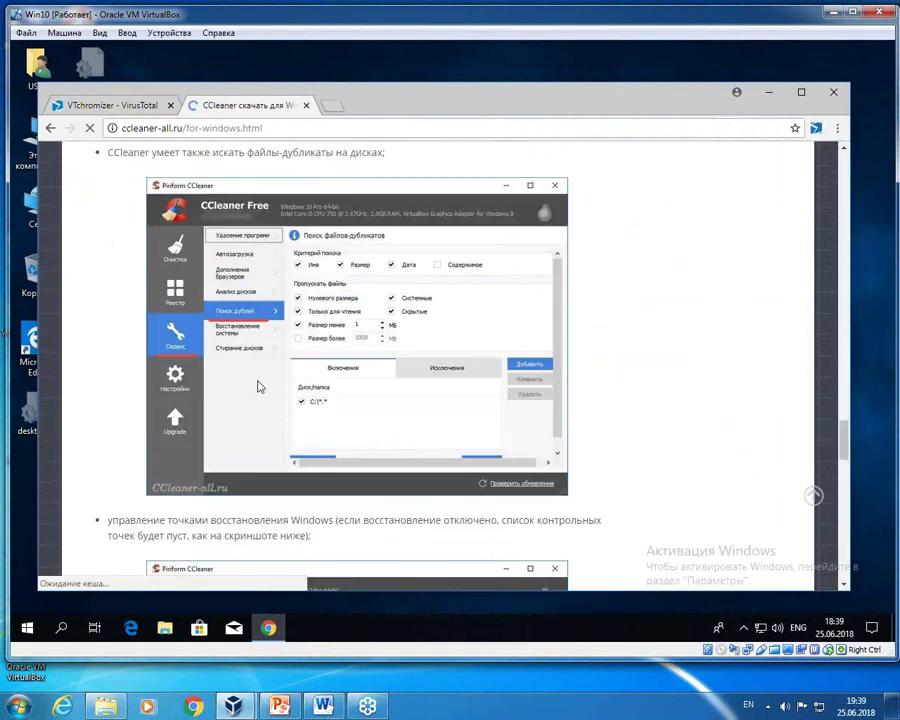
scroll(565, 352, down, 10)
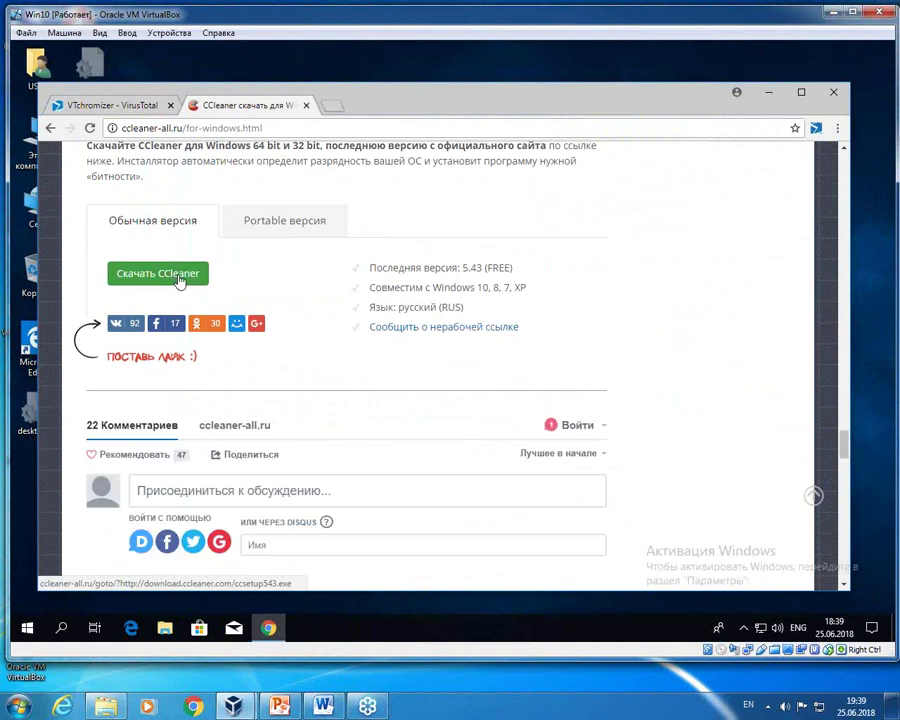
right_click(180, 282)
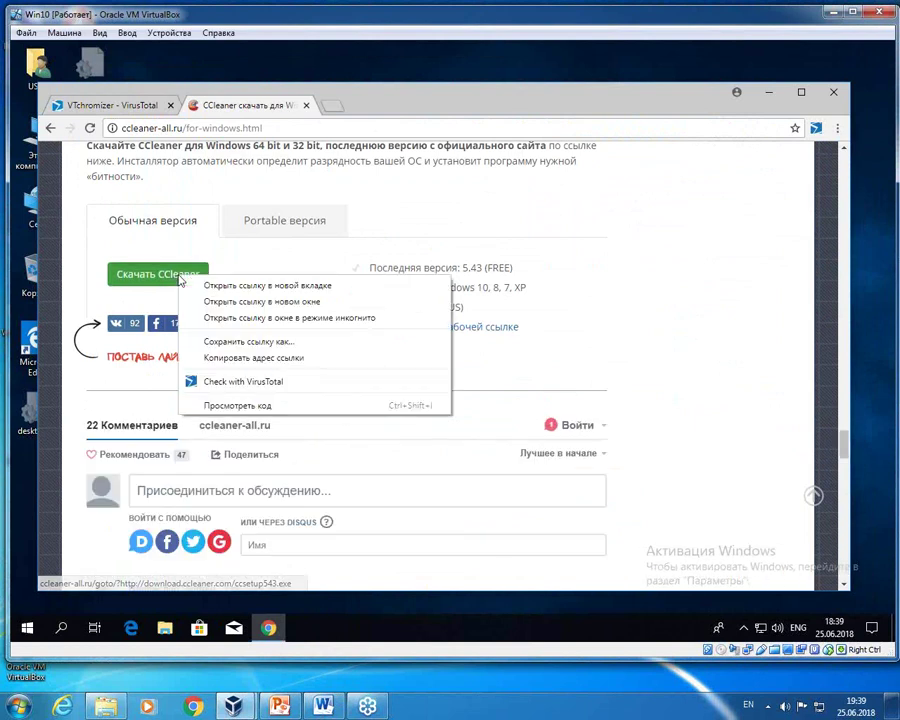
click(270, 385)
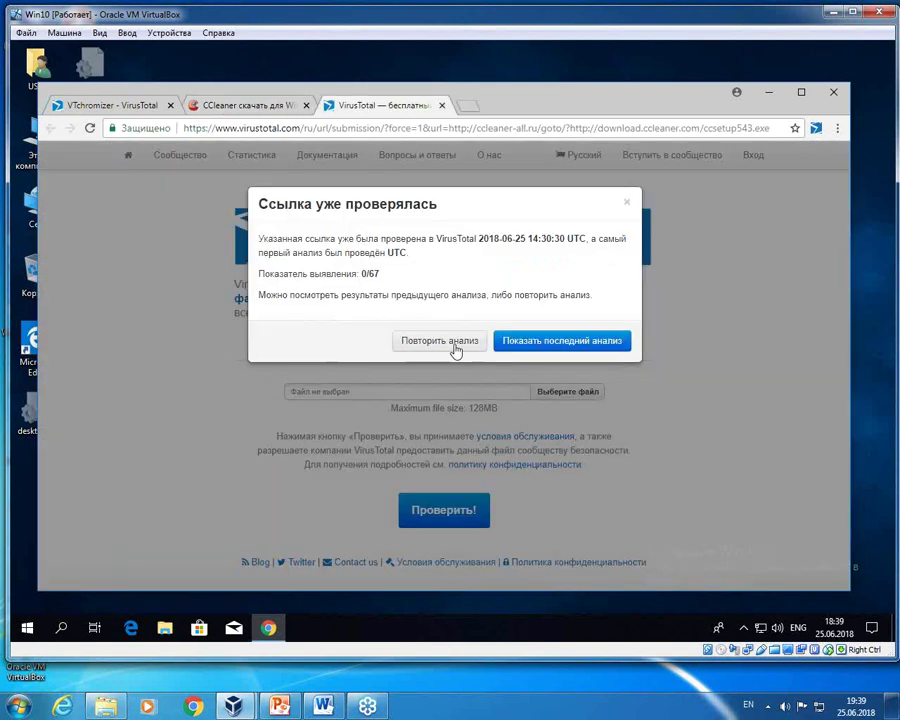
click(452, 344)
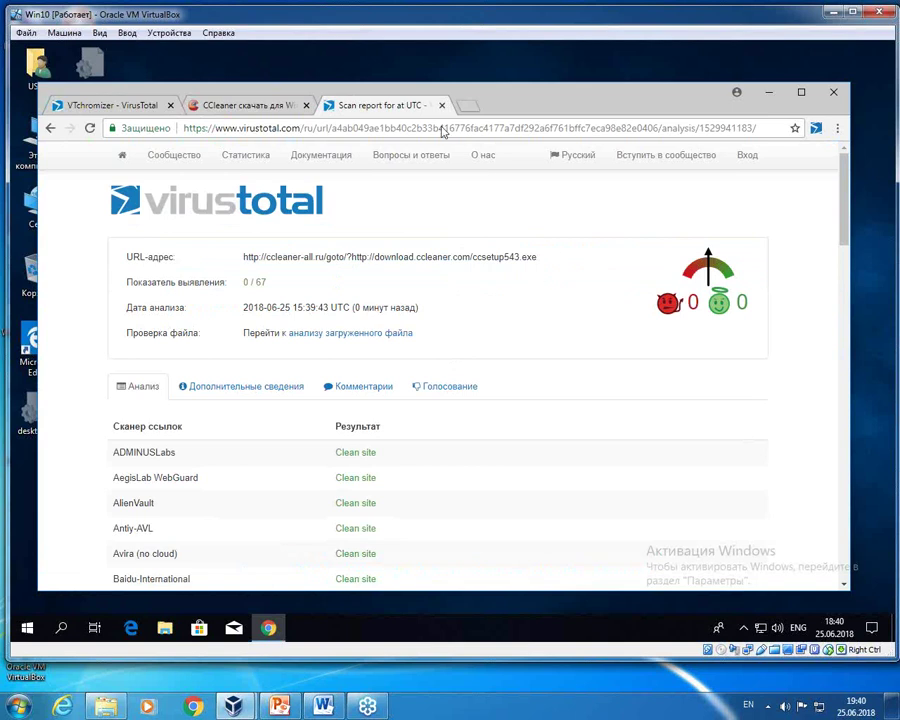
Step: Review the link scanners' verdicts in the VirusTotal report for ccsetup543.exe and close the report
scroll(446, 231, down, 15)
middle_click(447, 407)
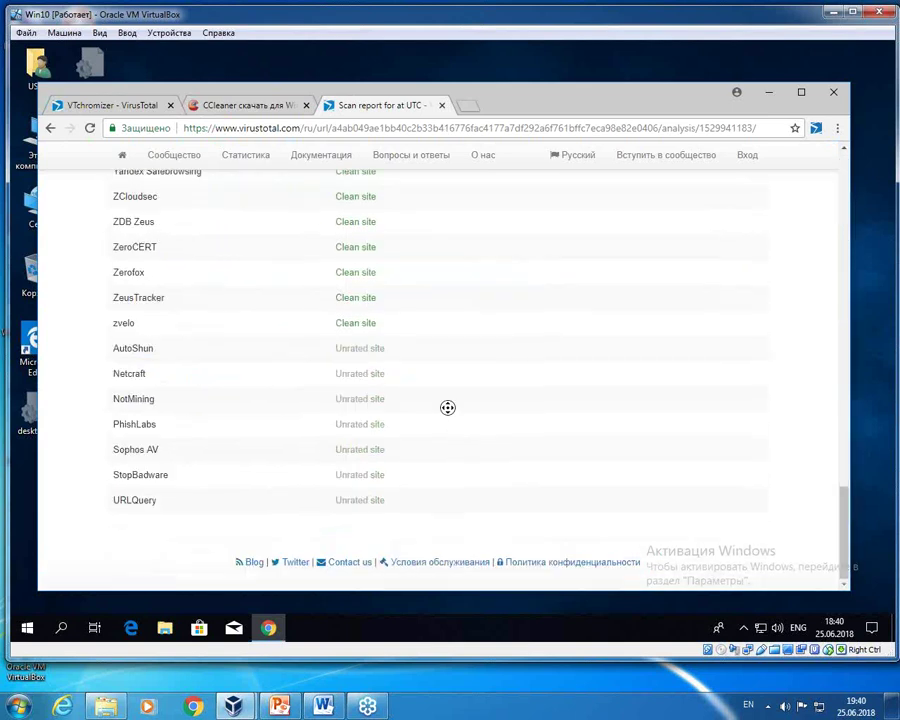
scroll(447, 407, up, 15)
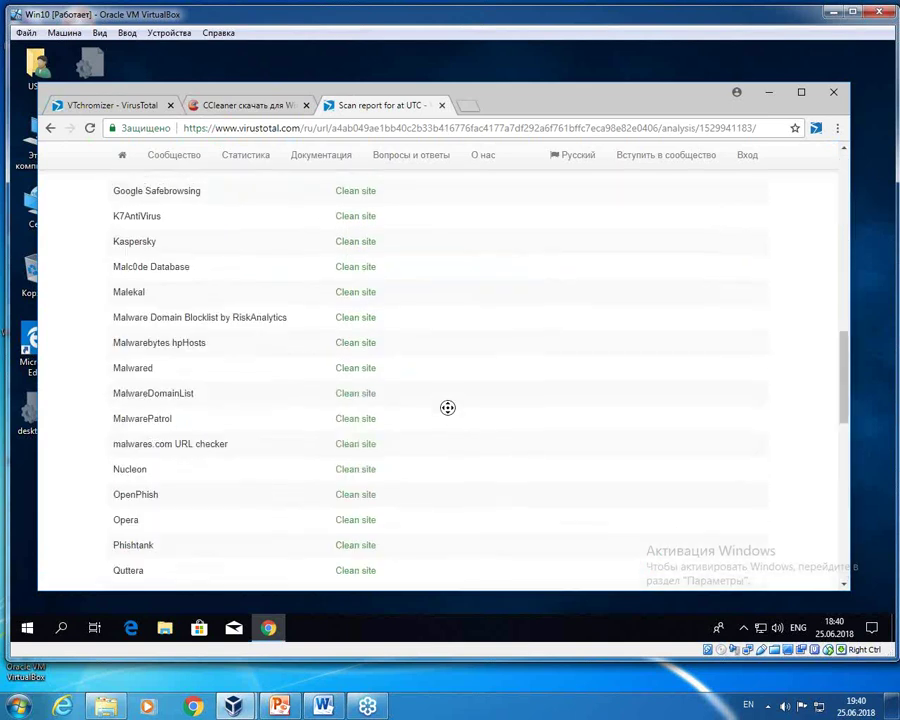
click(442, 105)
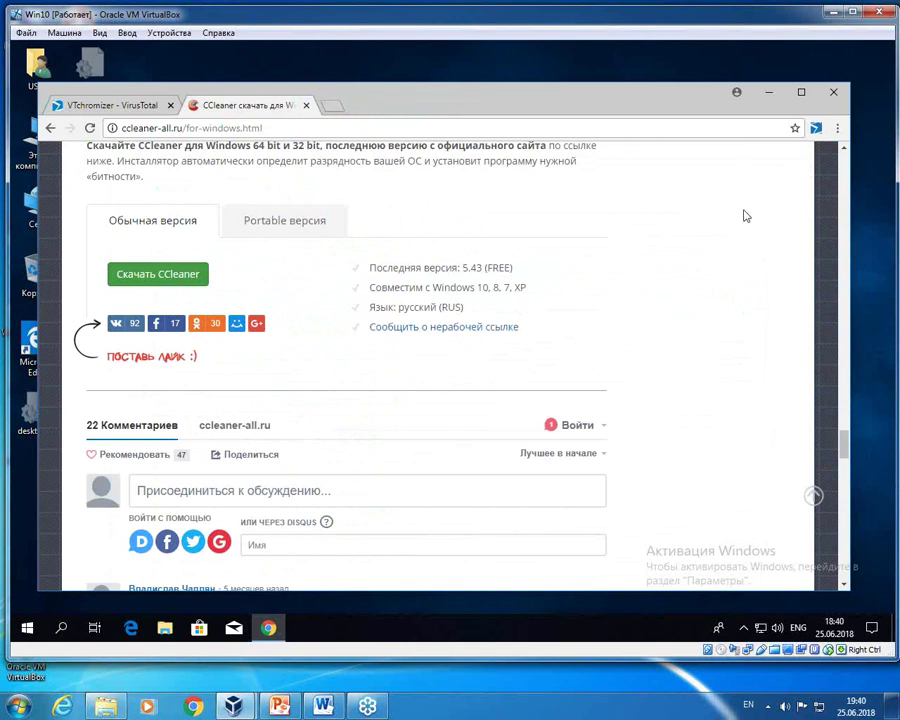
Step: Look over the text around the CCleaner download section and close the CCleaner page
scroll(722, 269, up, 3)
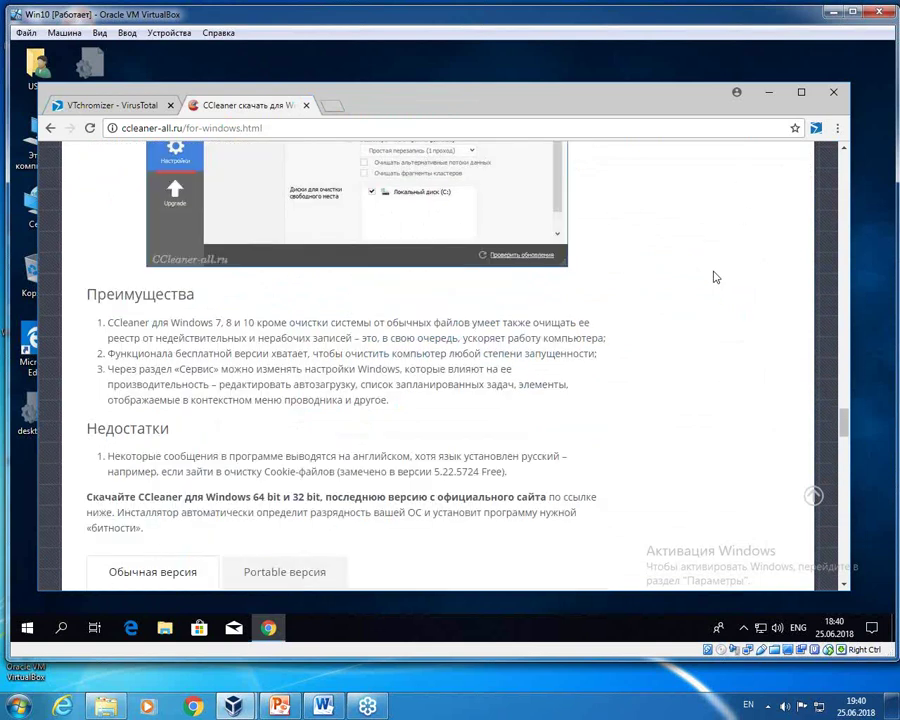
scroll(724, 262, up, 3)
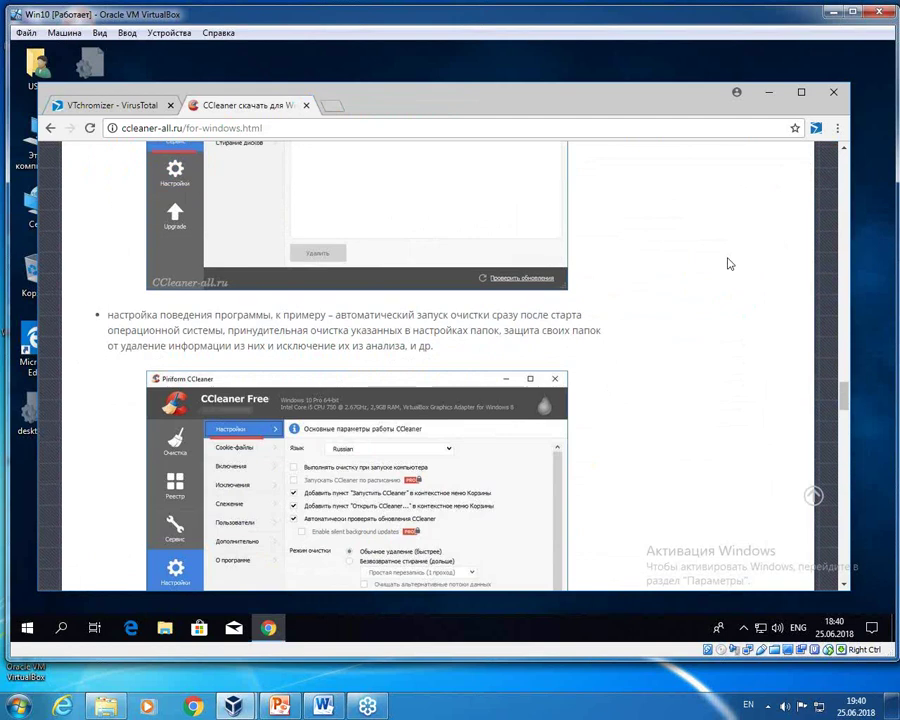
scroll(655, 272, down, 3)
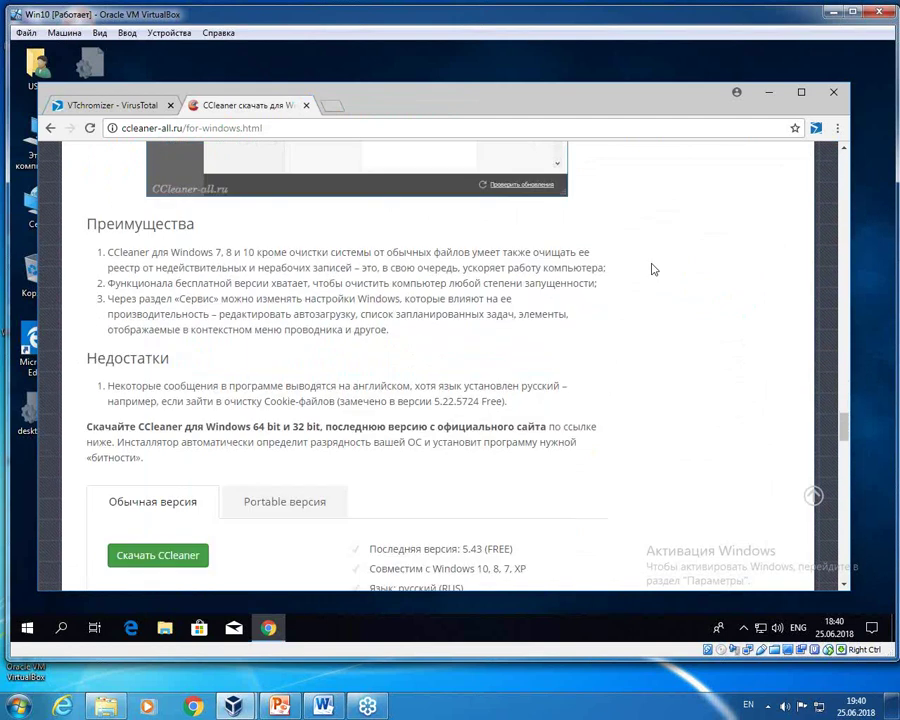
click(306, 105)
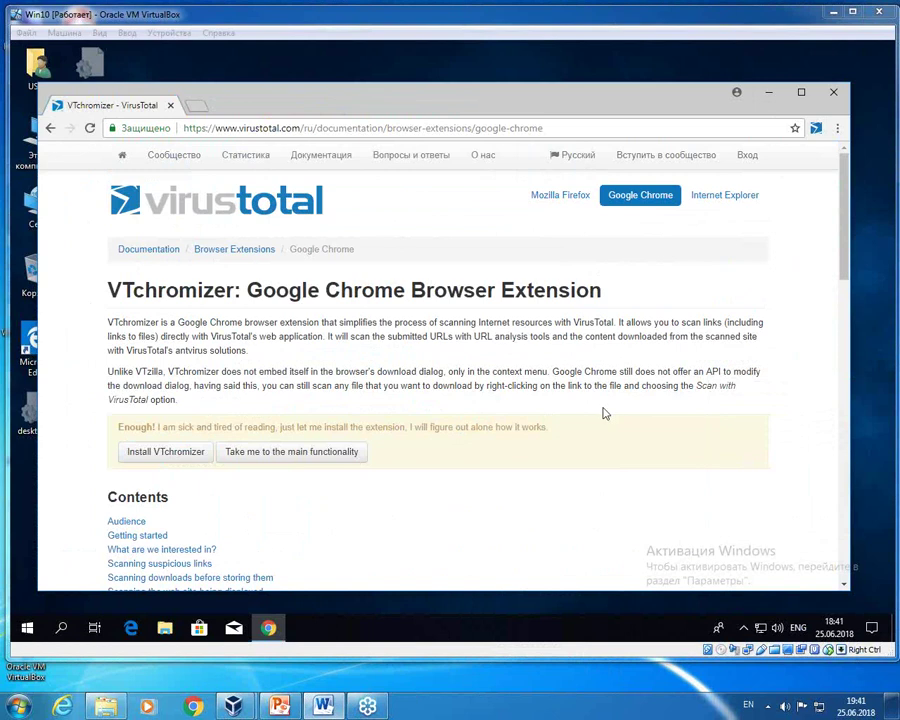
Step: Switch to PowerPoint, present slide 34 with the useful links full screen, and open the VirSCAN.org website from it
click(279, 706)
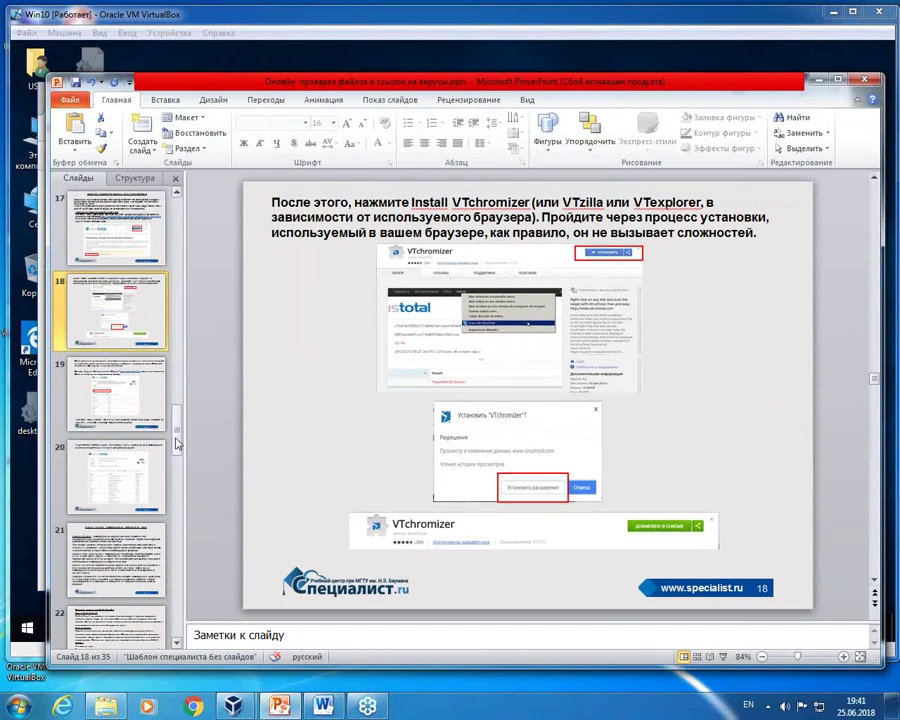
click(176, 605)
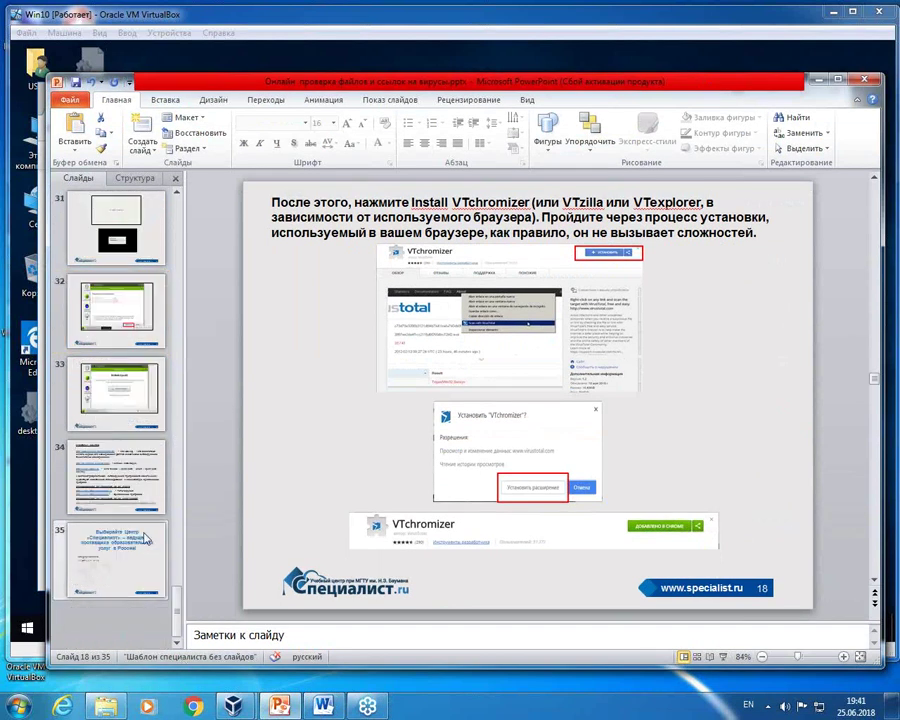
click(150, 465)
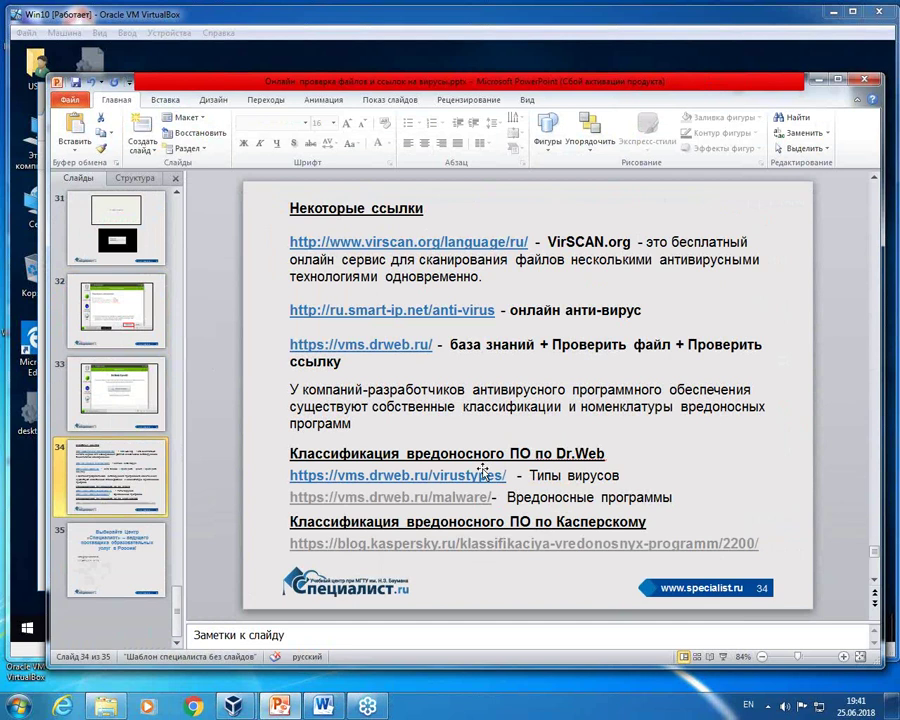
key(shift+F5)
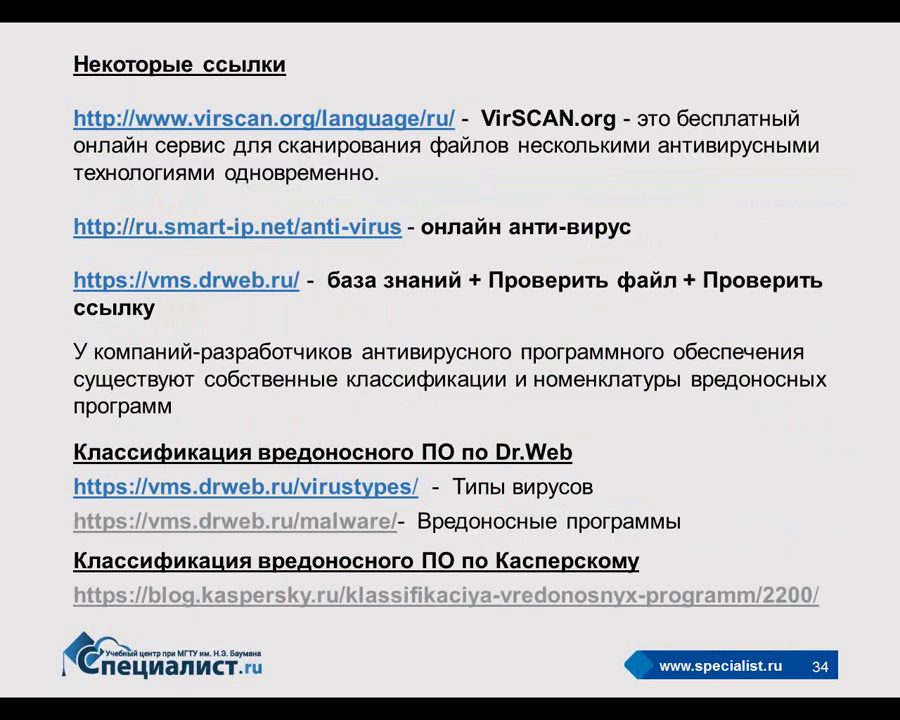
click(286, 118)
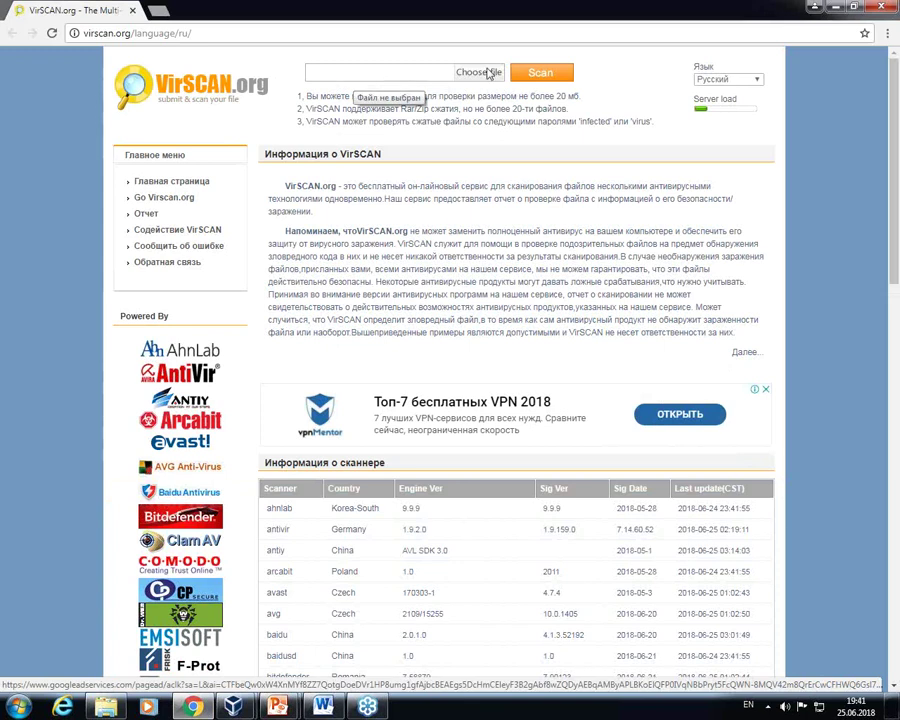
Step: Select tcm801x64.exe from the SOFT folder on the DATA (E:) drive as the file to check on VirSCAN.org
click(470, 74)
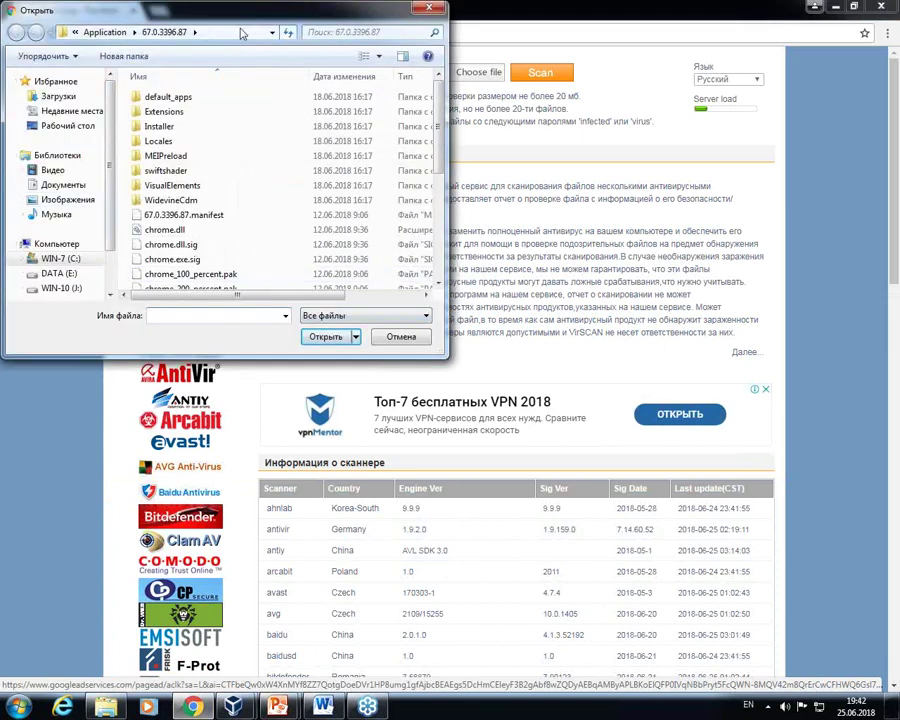
drag(352, 12, 634, 77)
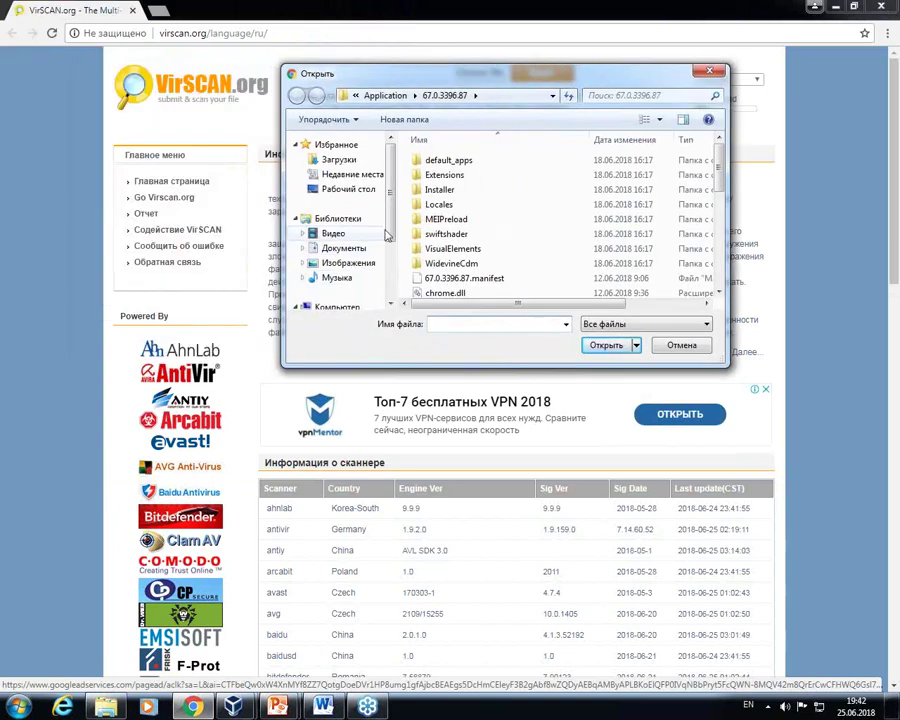
drag(394, 220, 401, 285)
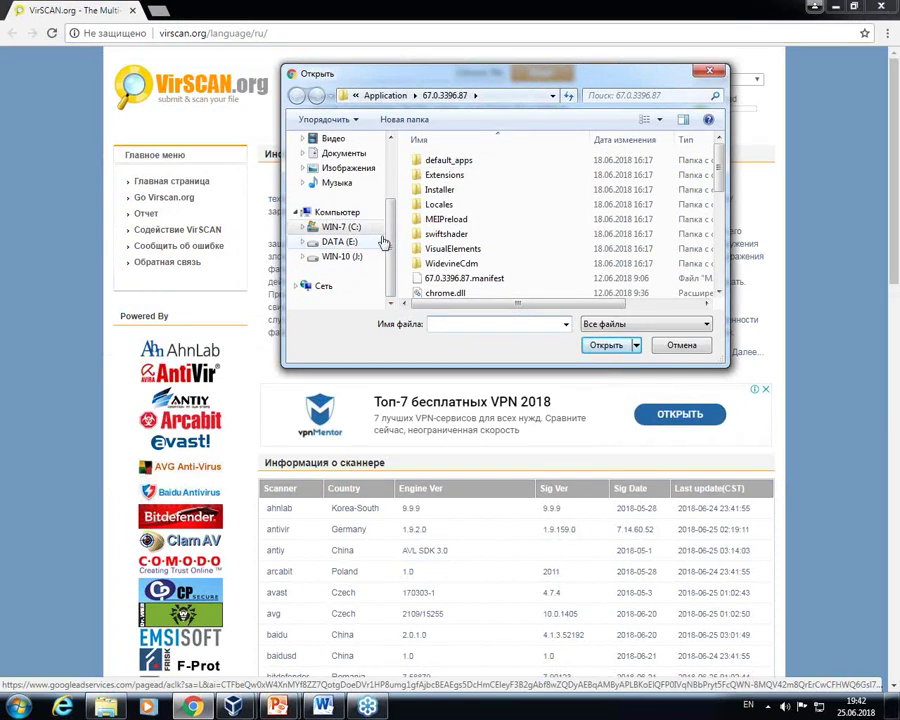
click(348, 244)
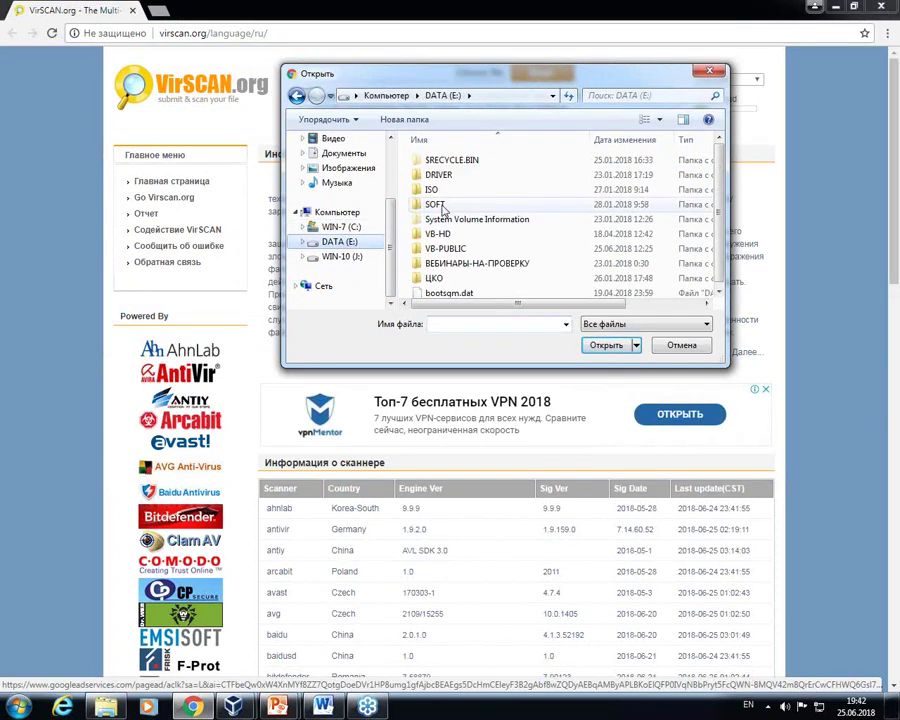
double_click(436, 204)
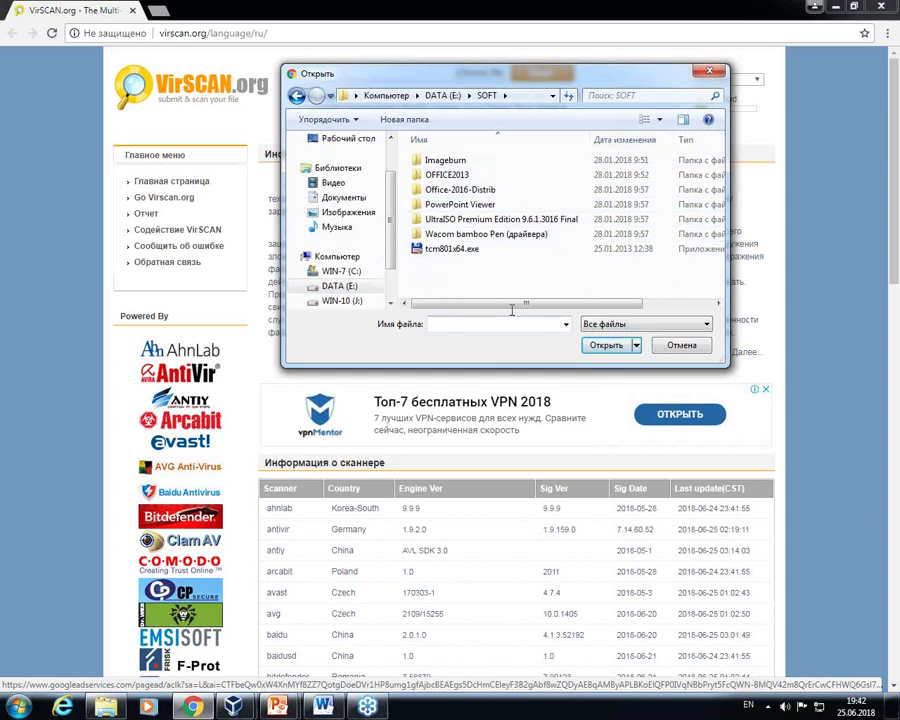
click(444, 250)
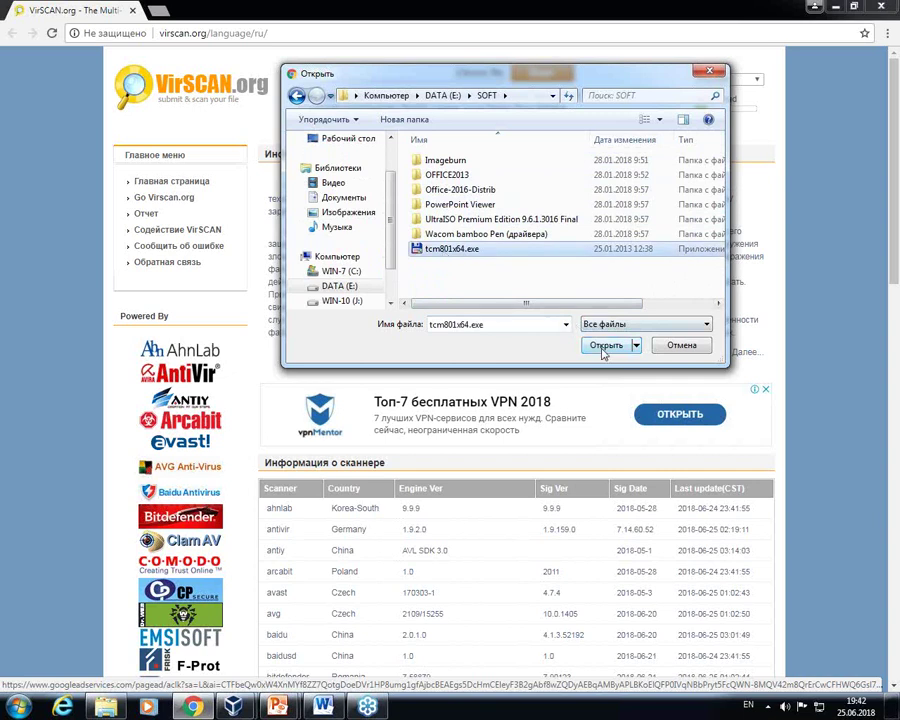
double_click(425, 249)
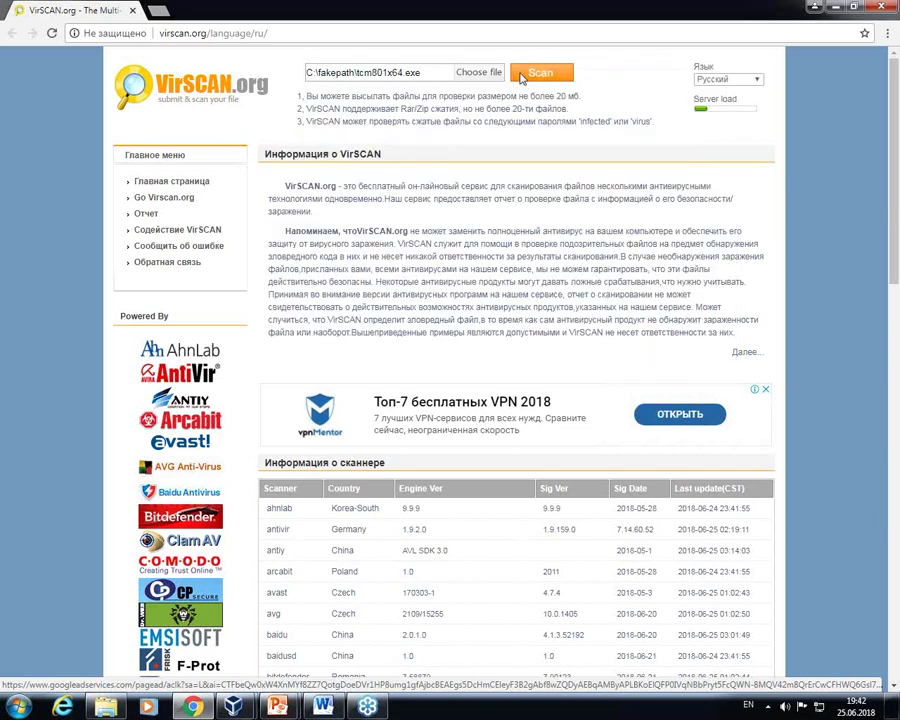
Step: Scan the chosen file on VirSCAN.org, view its last scan result, and close the browser window
click(538, 75)
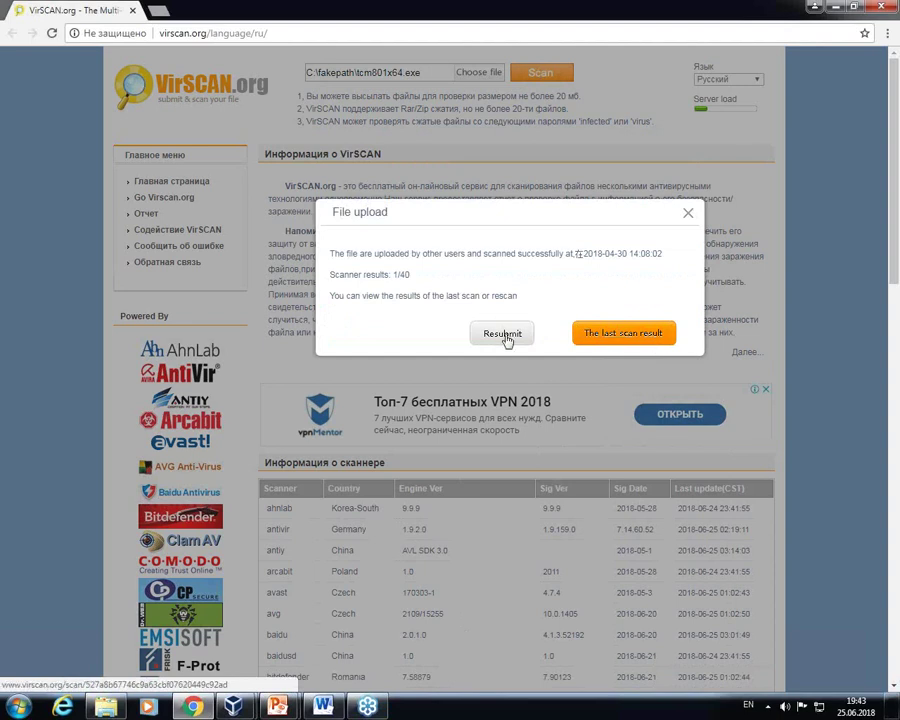
click(613, 338)
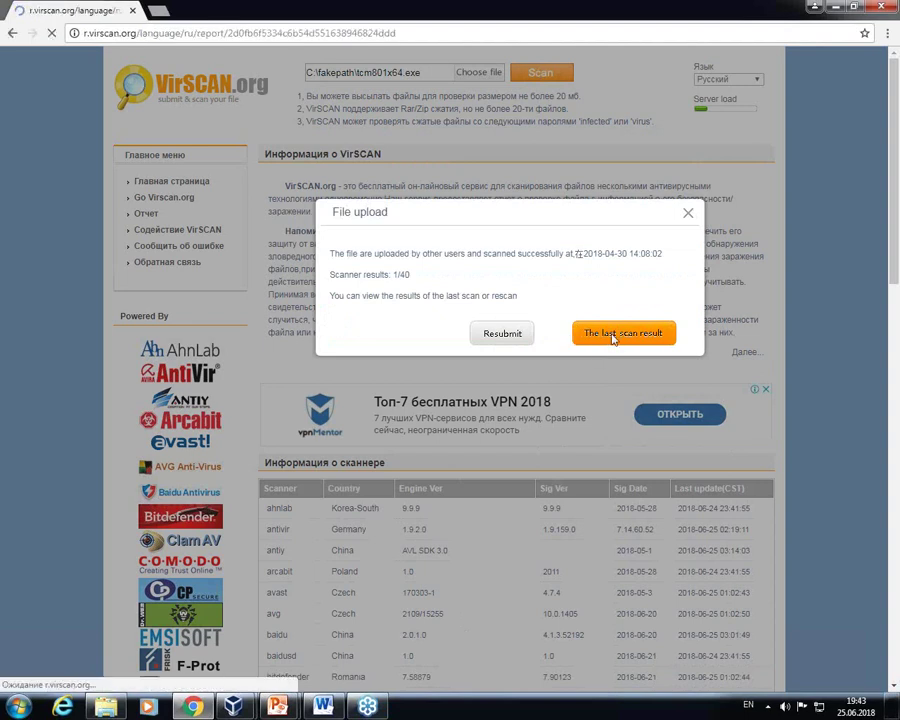
scroll(613, 340, down, 10)
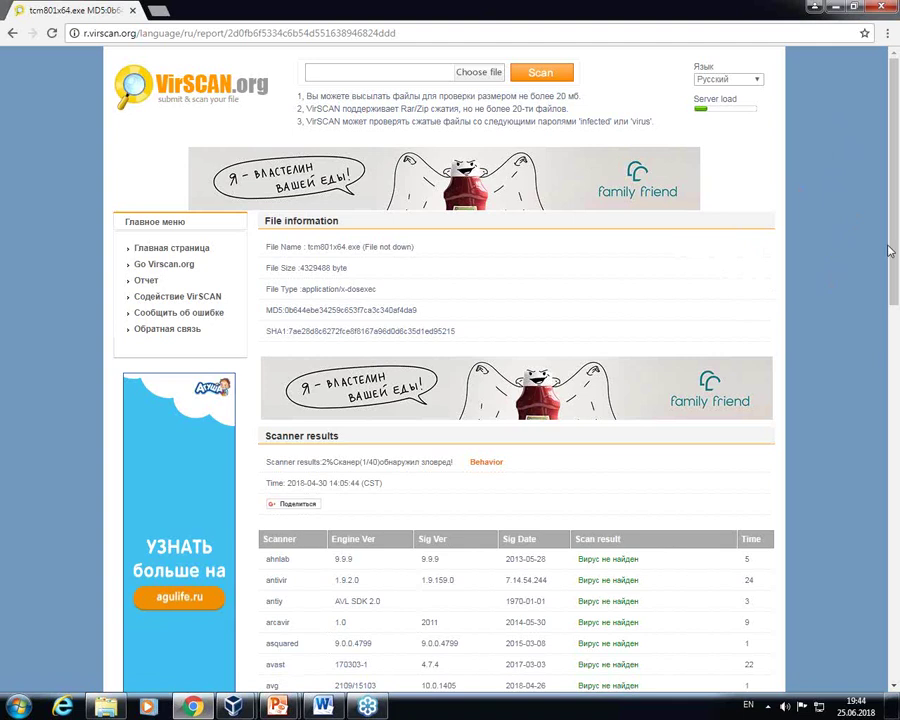
click(884, 8)
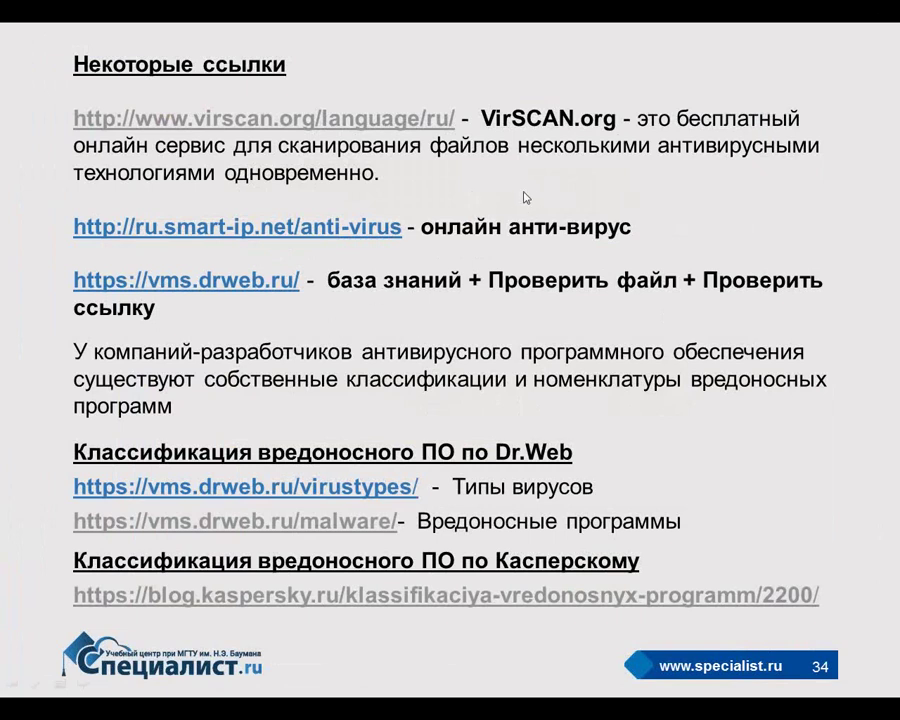
Step: End the slide show and find slide 21 about the Dr.Web LiveDisk antivirus boot disk in the presentation
right_click(24, 287)
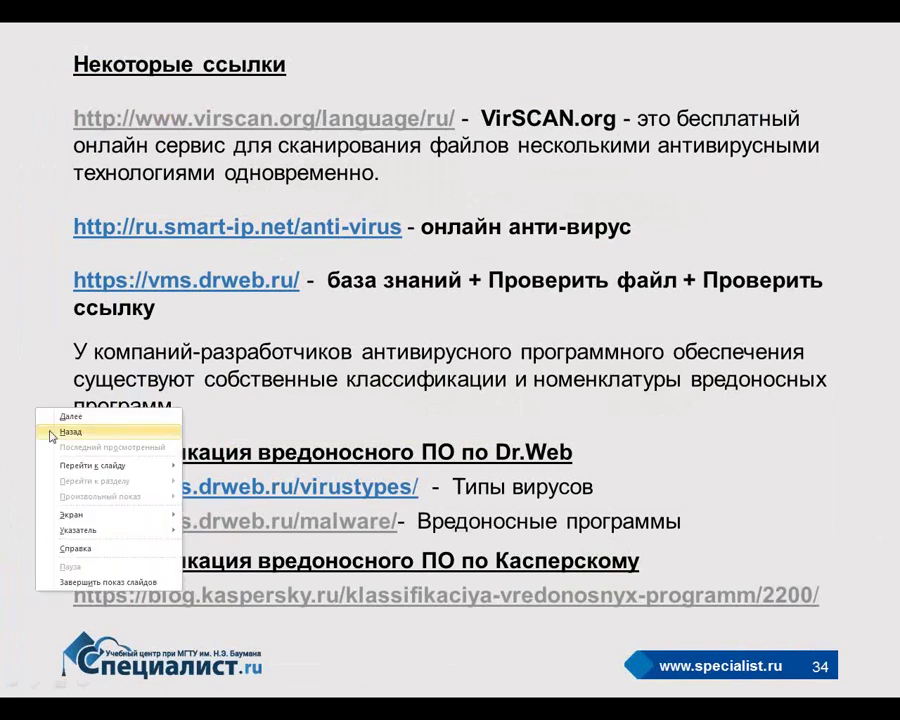
click(60, 411)
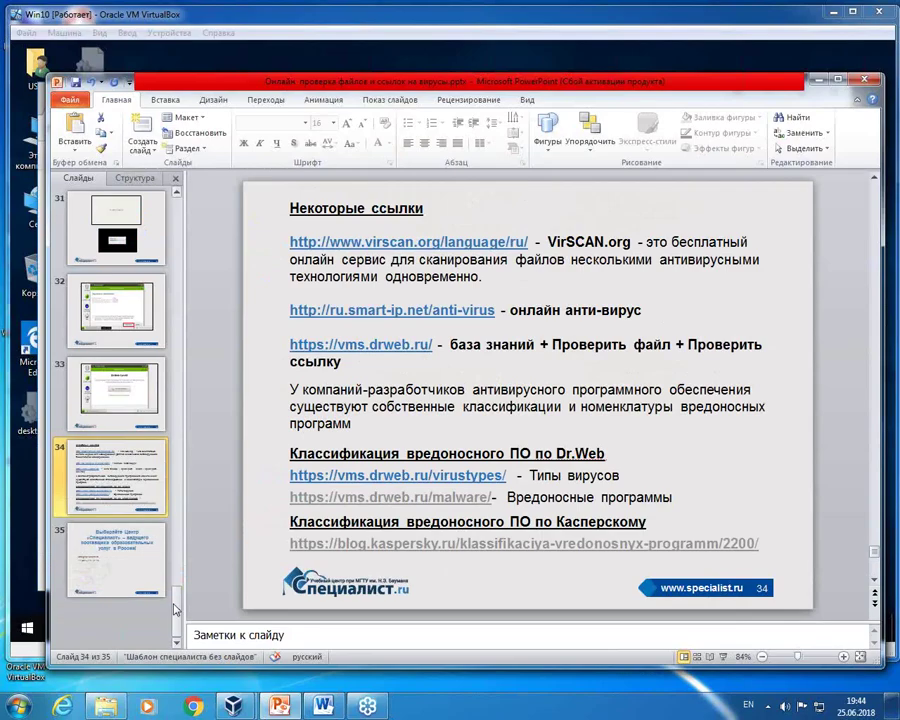
drag(177, 278, 177, 219)
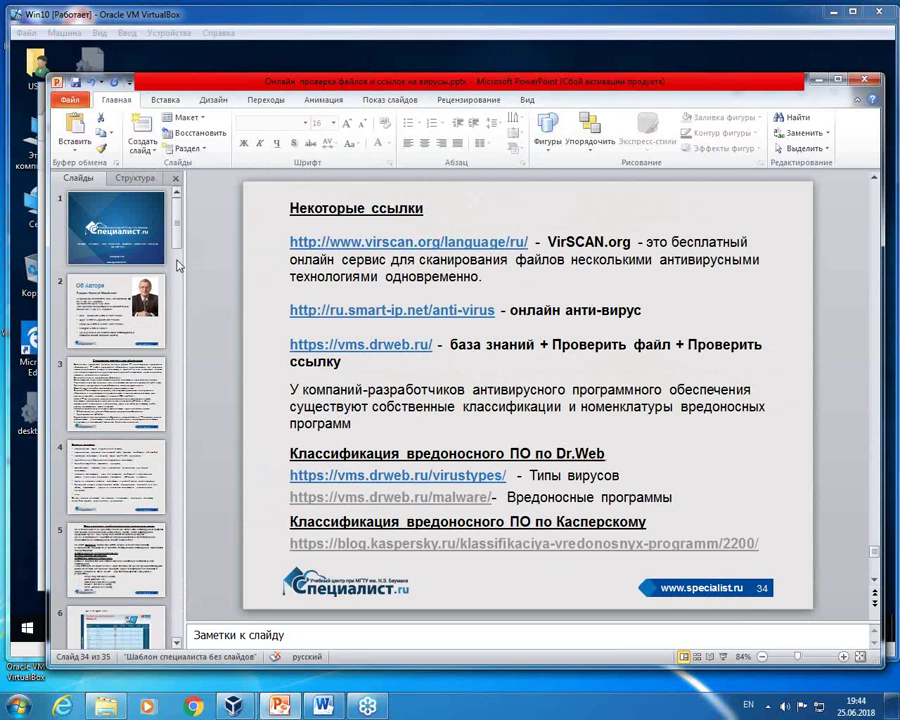
scroll(125, 270, down, 5)
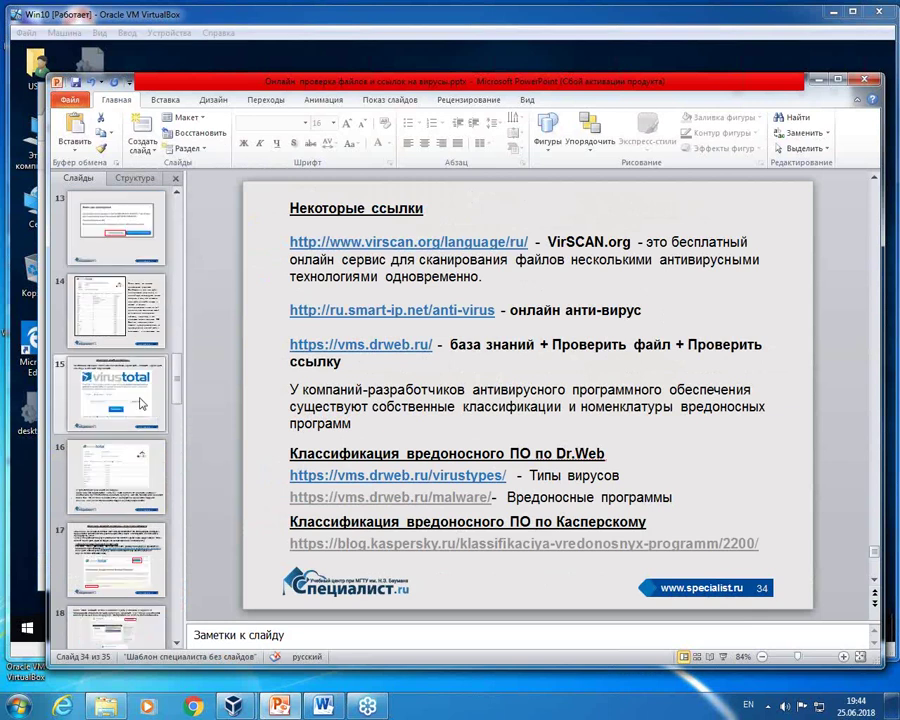
scroll(171, 628, down, 1)
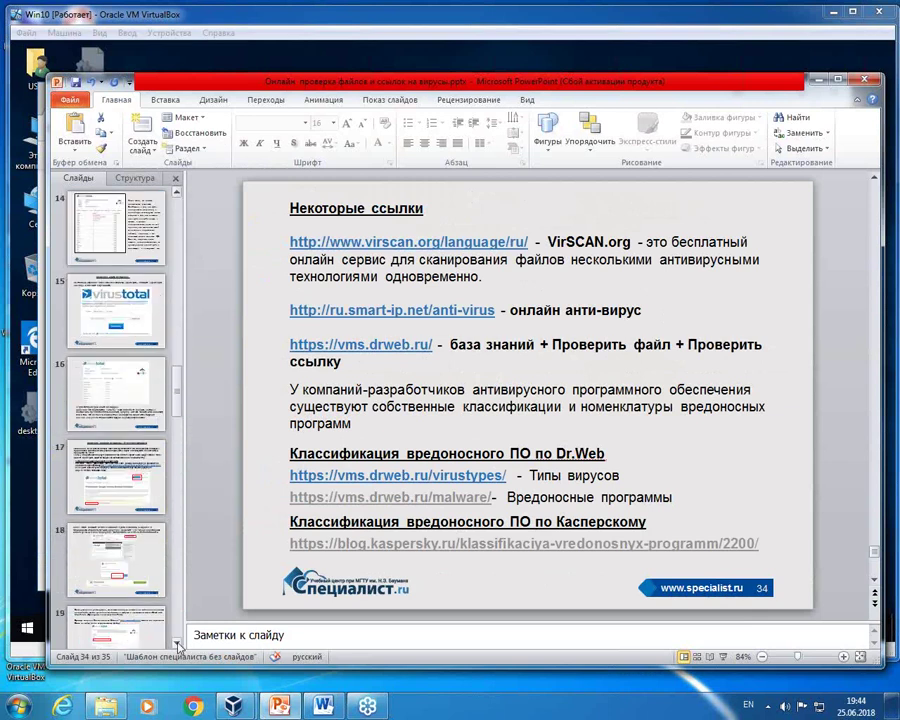
click(117, 465)
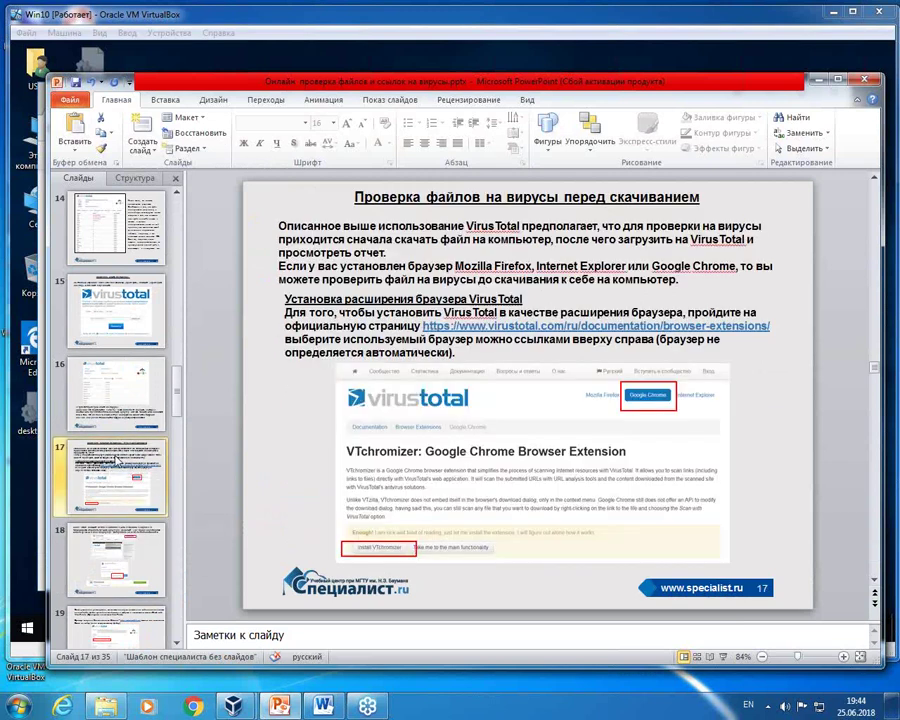
click(176, 645)
click(117, 558)
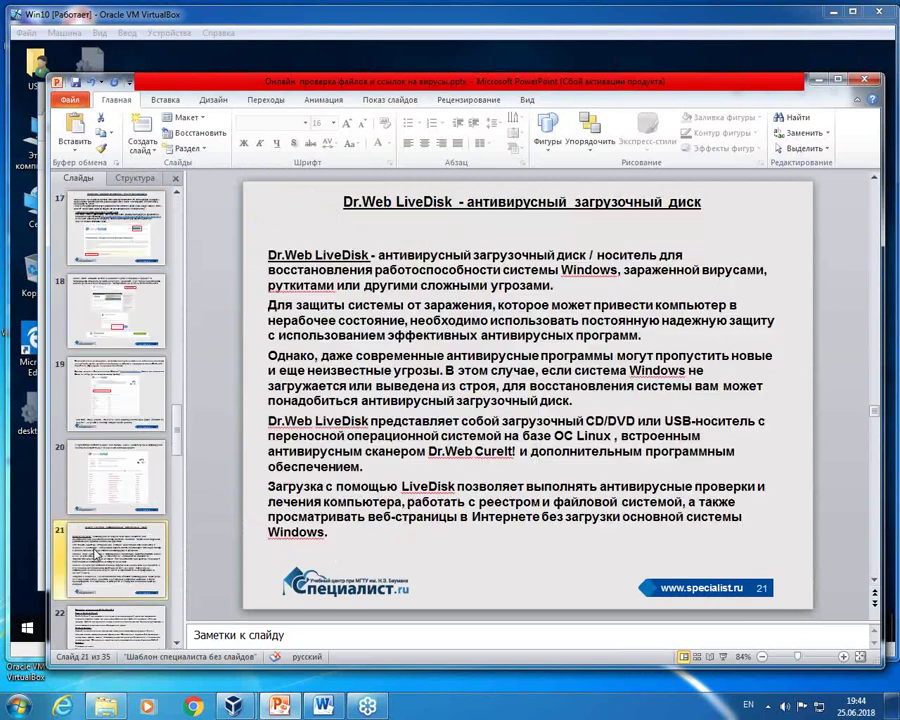
scroll(112, 468, down, 3)
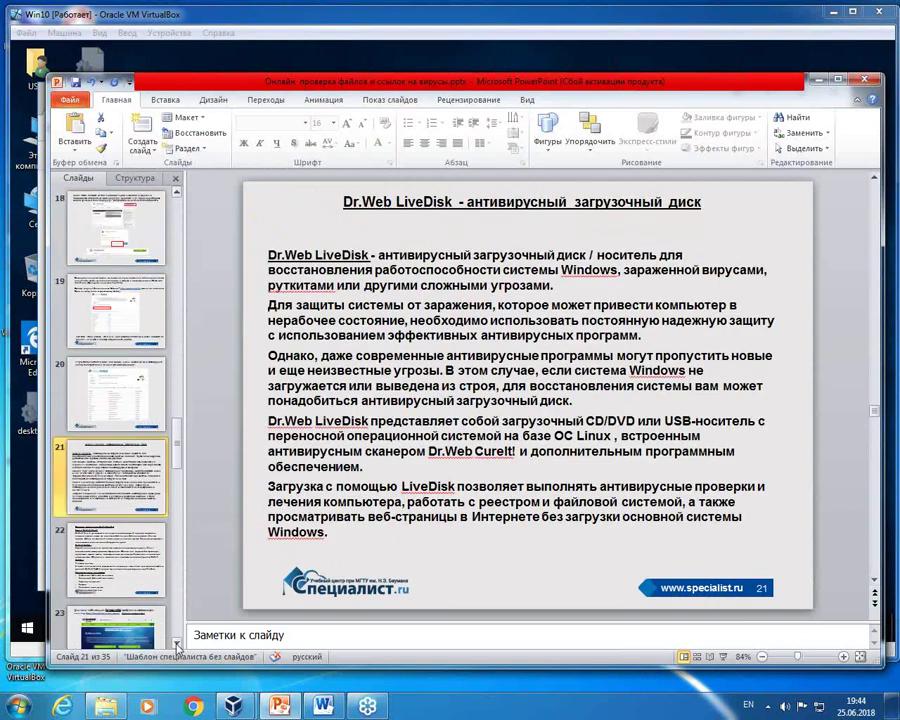